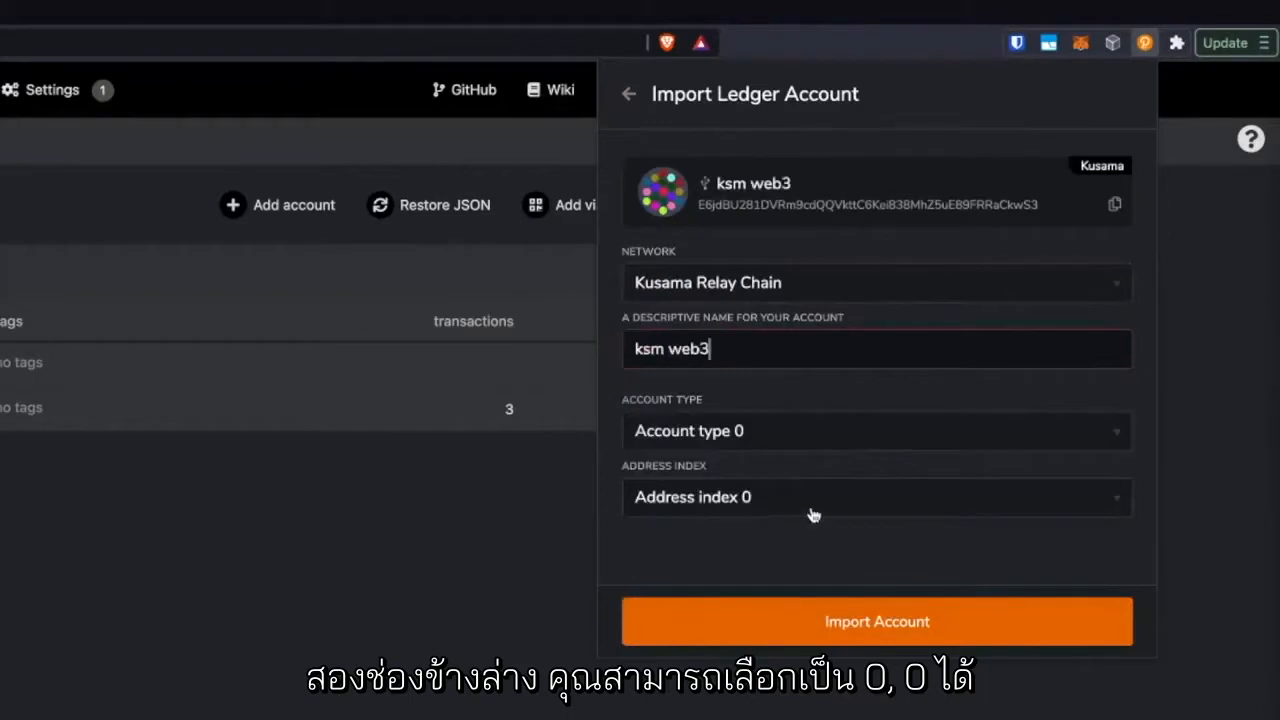
Step: Set the address index to 1 for the Ledger account ksm web3 and import the account
click(784, 506)
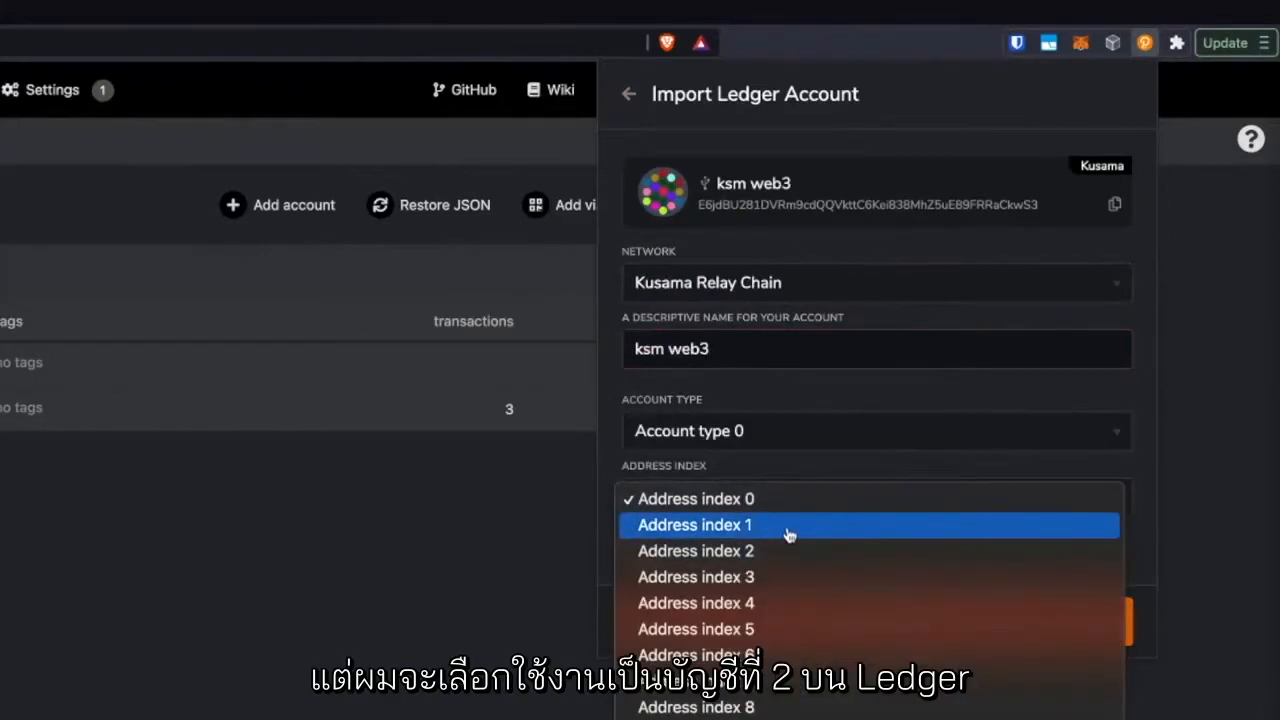
click(788, 533)
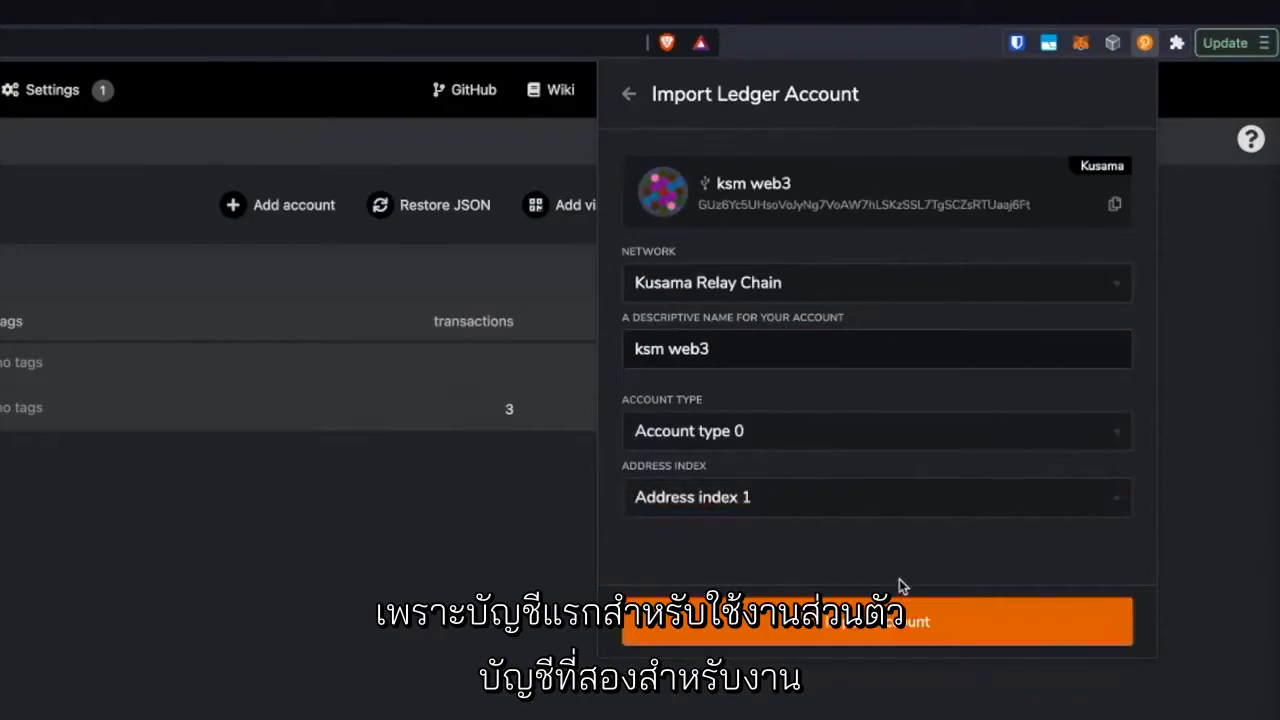
click(918, 624)
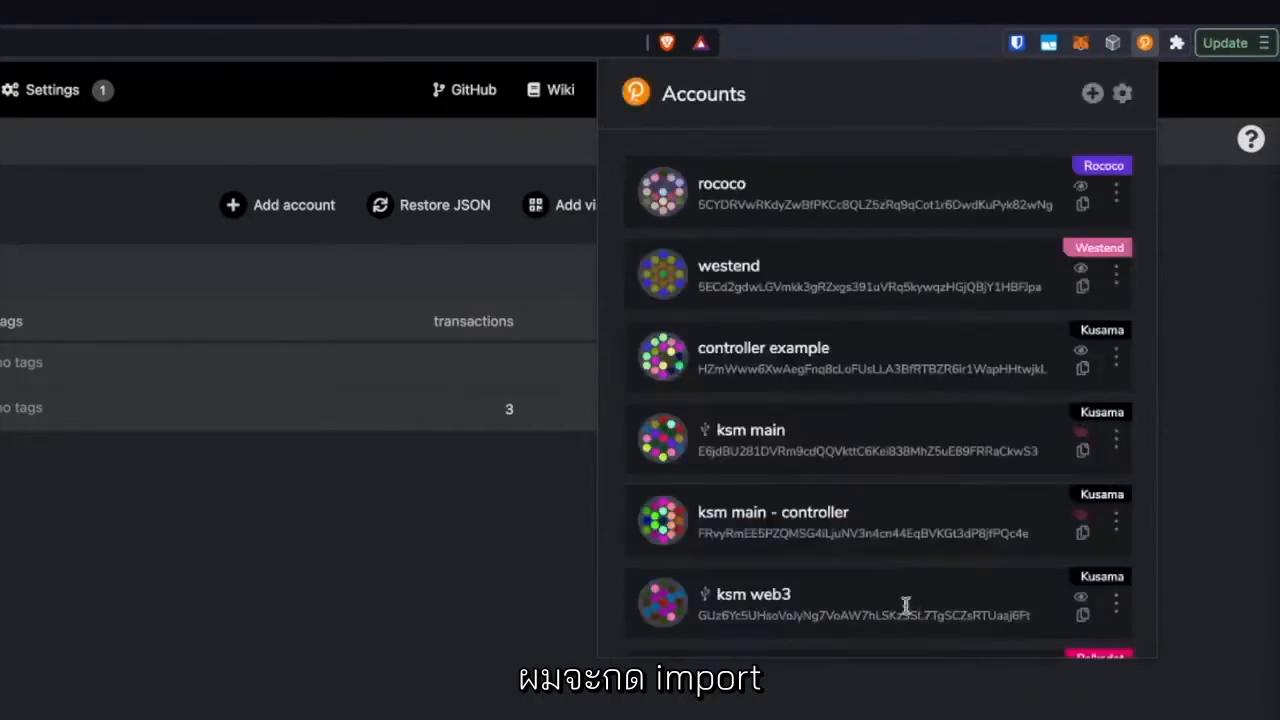
Step: Examine the imported ksm web3 account and its address in the accounts list
double_click(727, 430)
scroll(862, 514, down, 2)
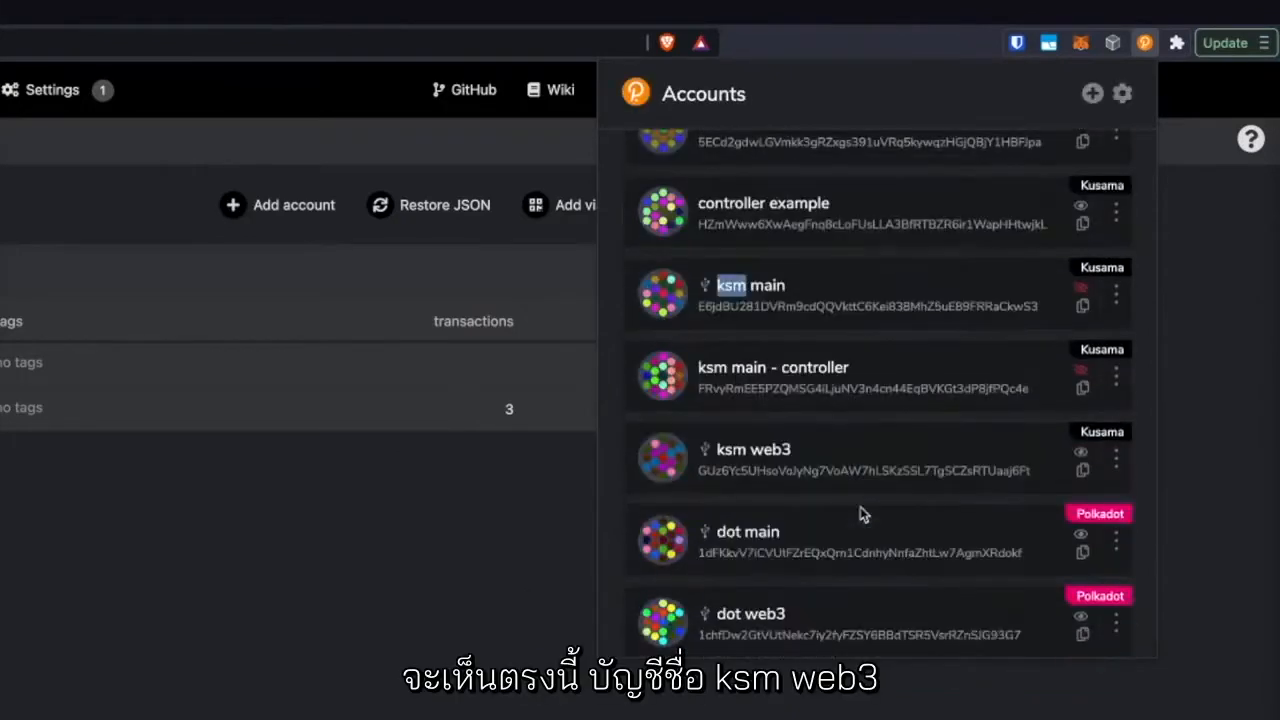
drag(738, 449, 828, 460)
click(749, 459)
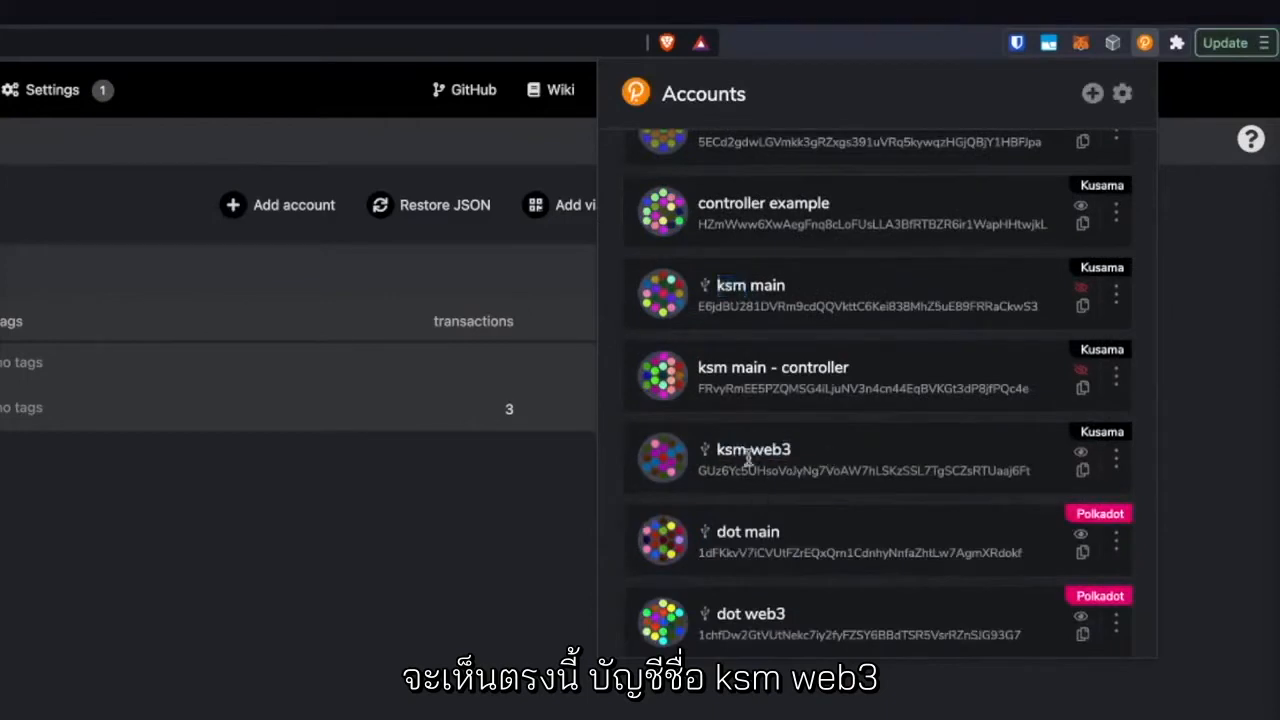
double_click(790, 468)
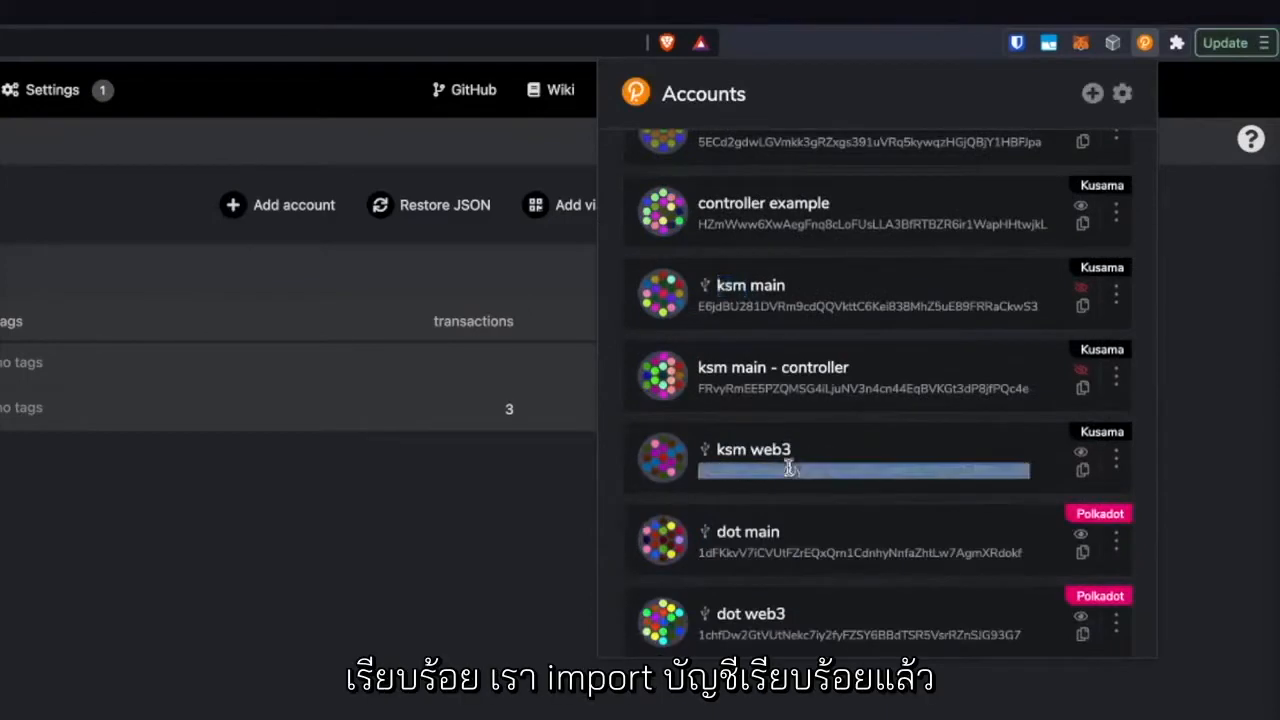
click(1103, 449)
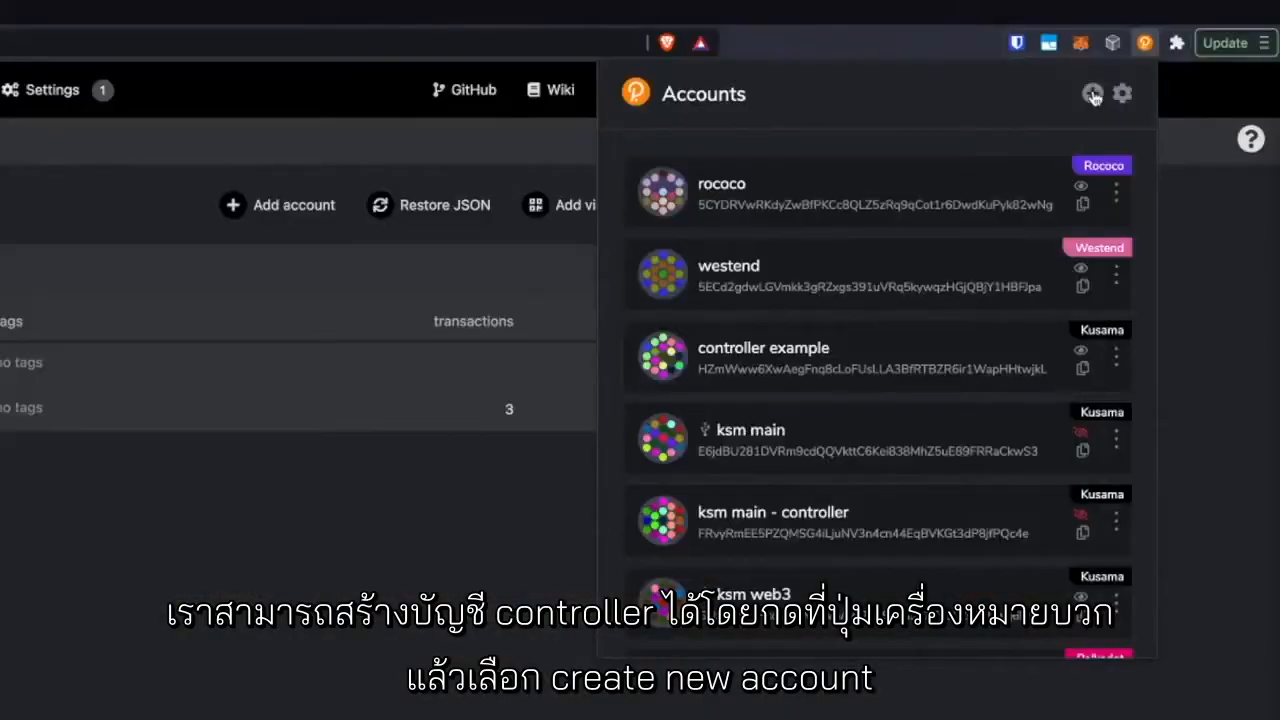
click(1092, 93)
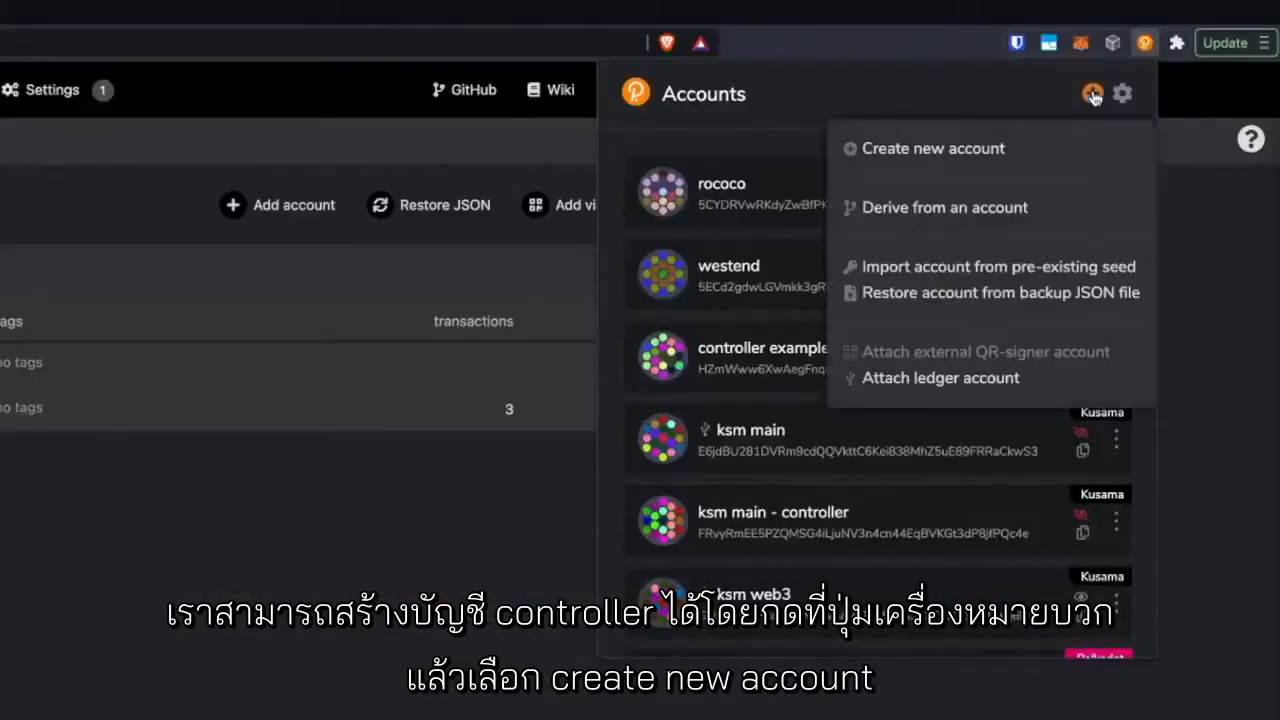
click(943, 160)
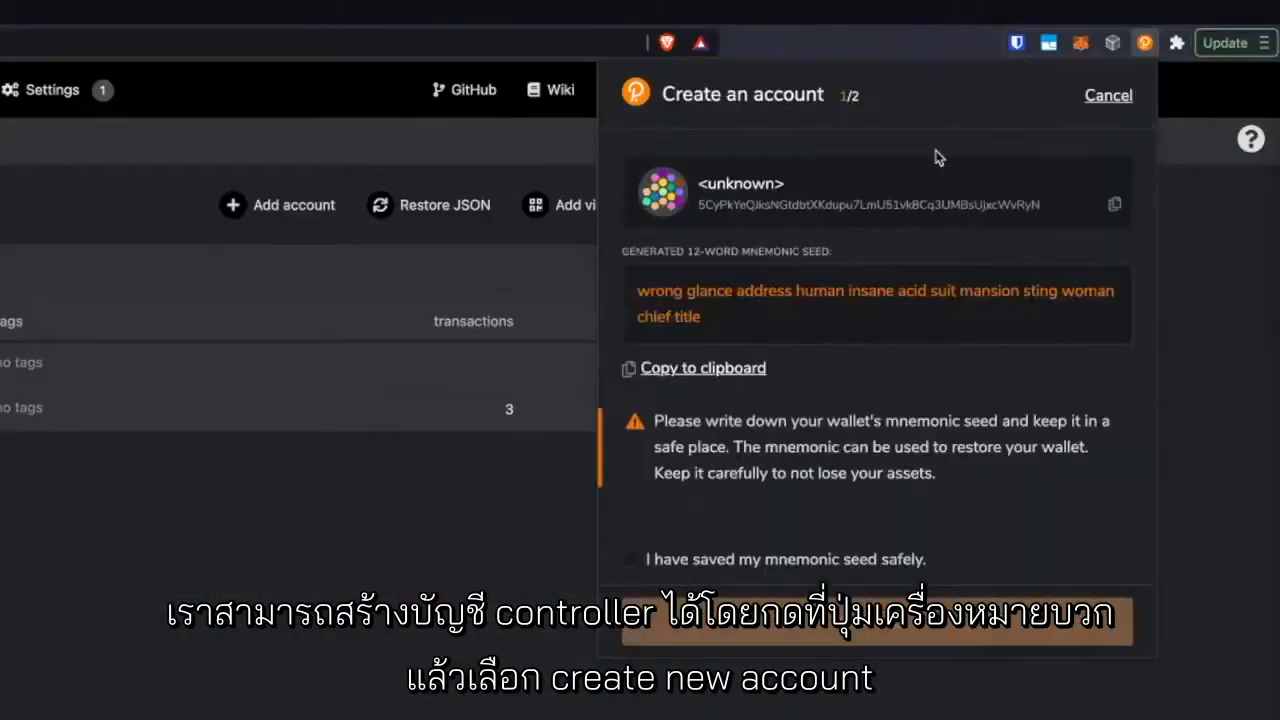
click(784, 560)
click(917, 621)
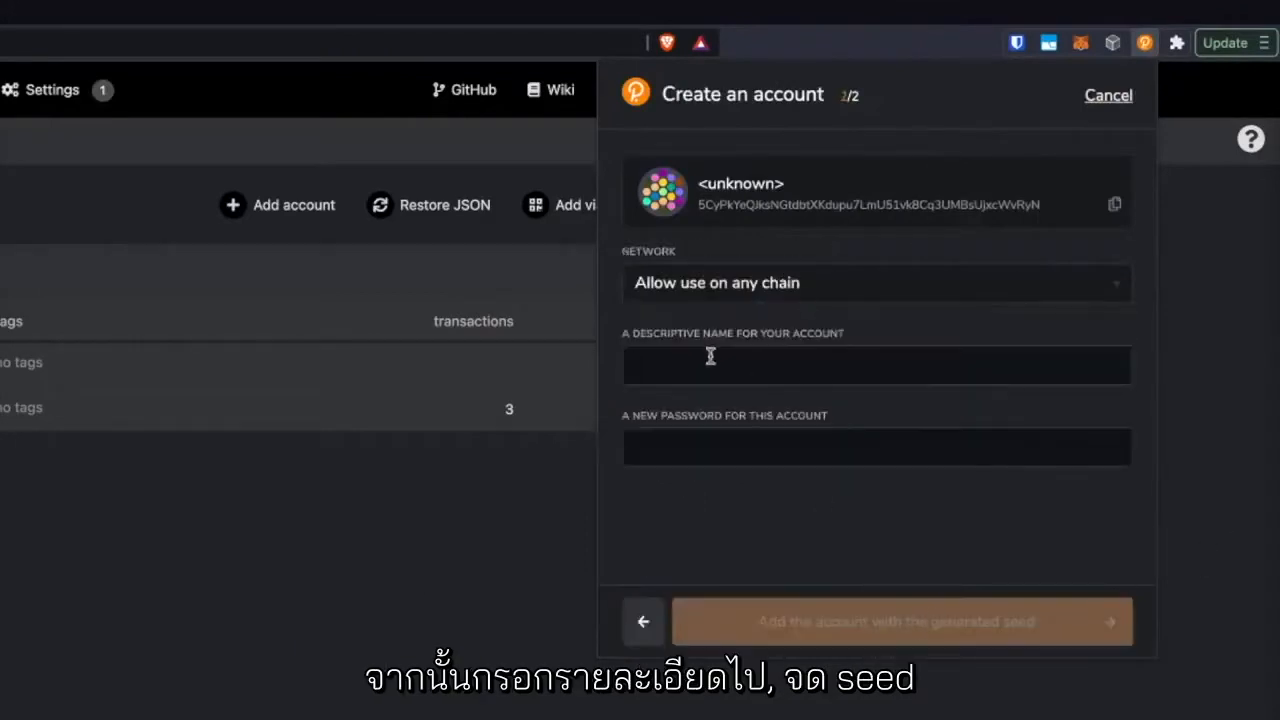
click(878, 296)
click(837, 337)
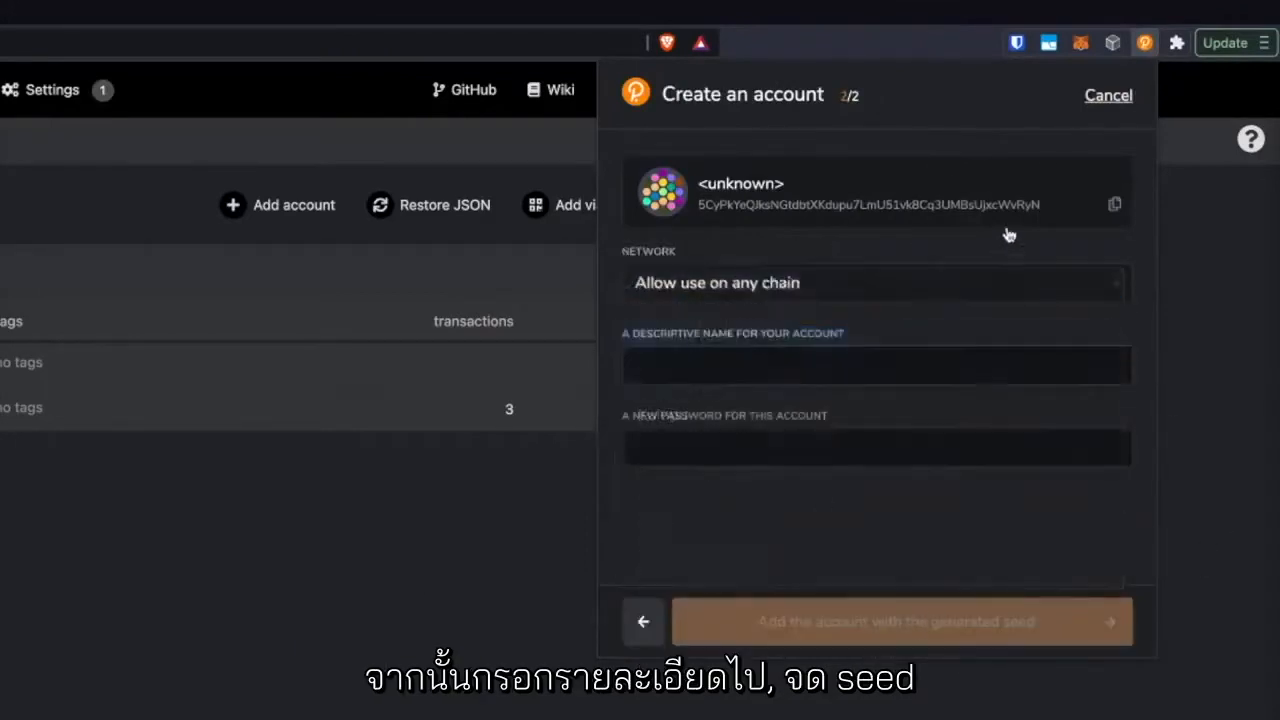
click(1110, 97)
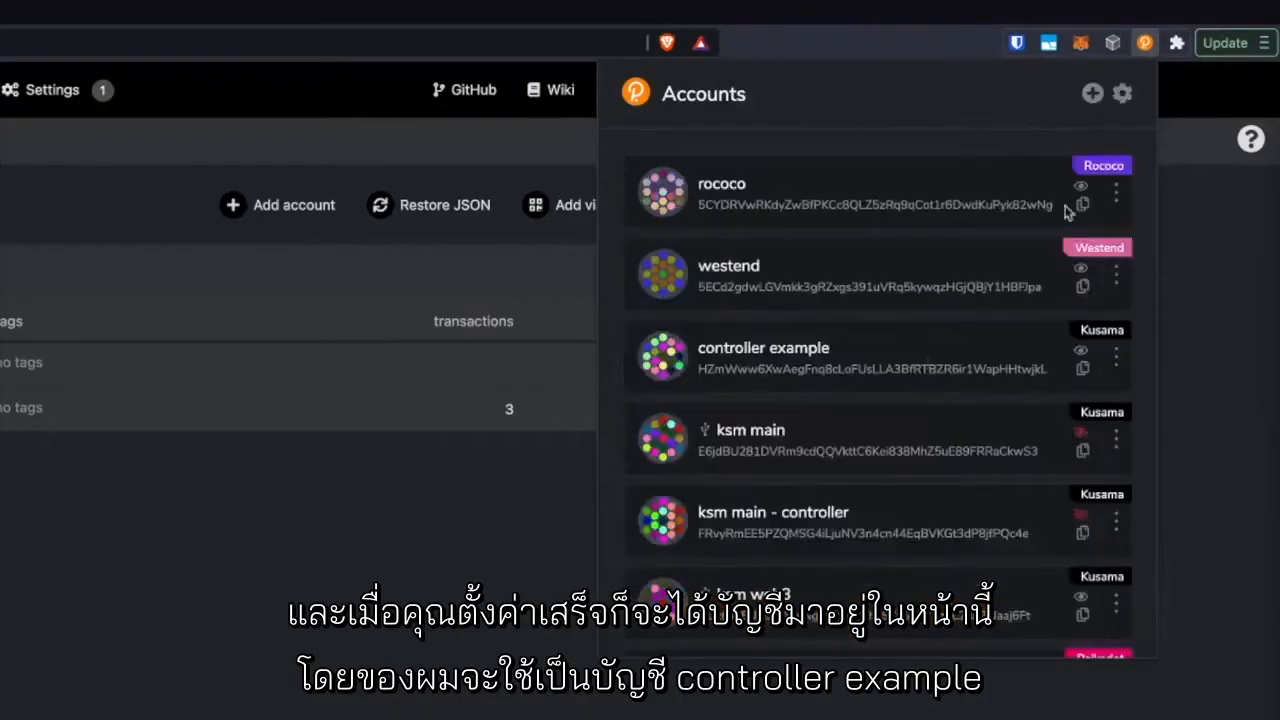
double_click(720, 348)
drag(741, 356, 798, 355)
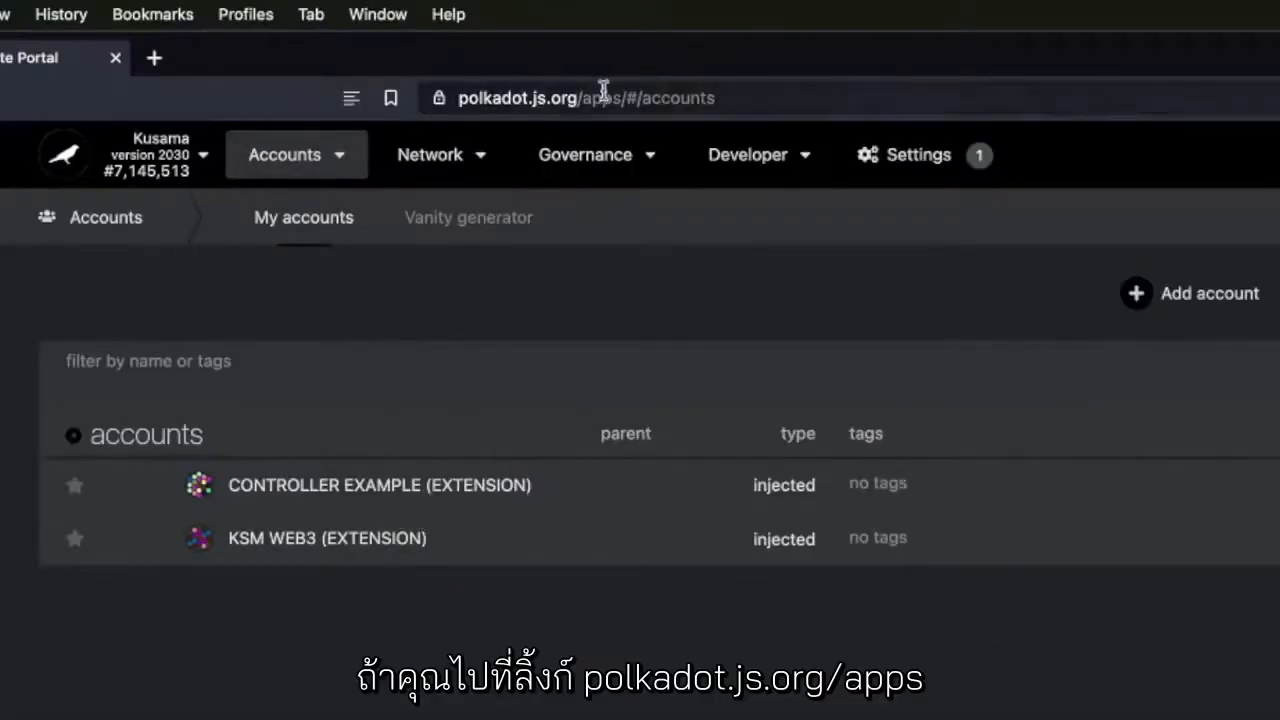
Step: Load the accounts page at polkadot.js.org/apps/#/accounts
click(604, 91)
mouse_move(548, 137)
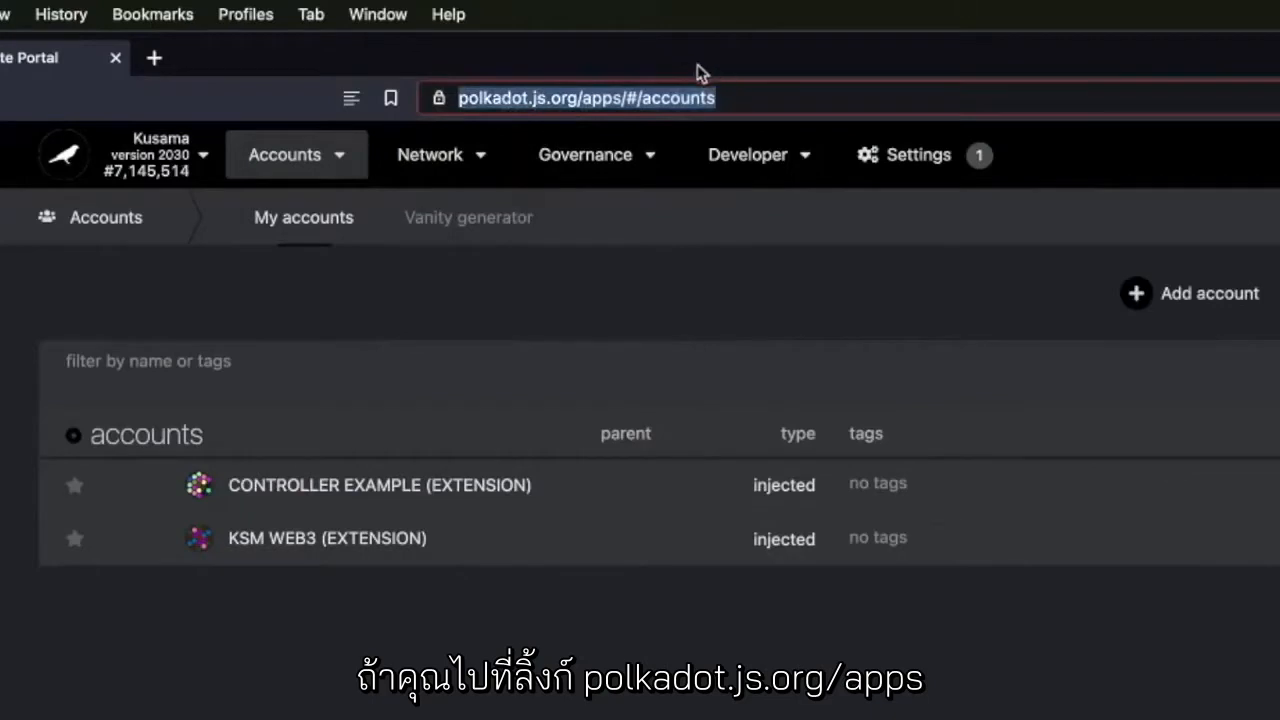
key(Return)
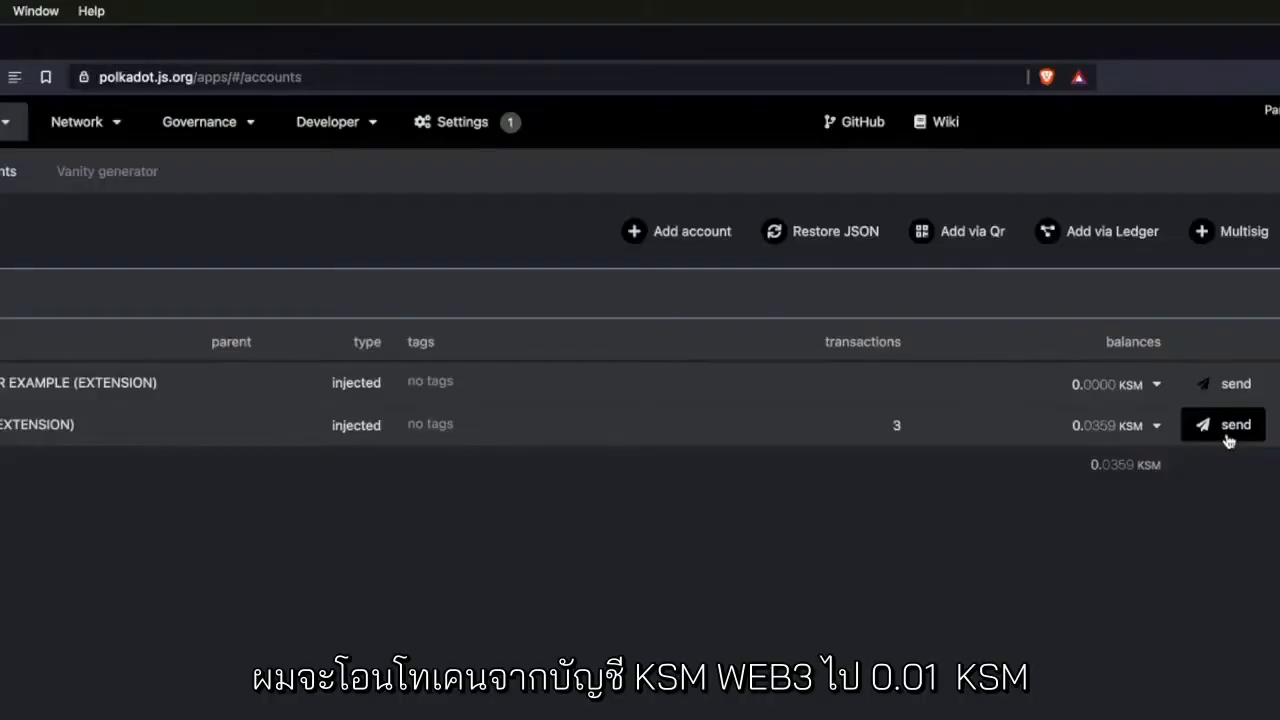
Step: Transfer 0.01 KSM from KSM WEB3 to CONTROLLER EXAMPLE, signing it on the Ledger, and dismiss the resulting notifications
click(1229, 433)
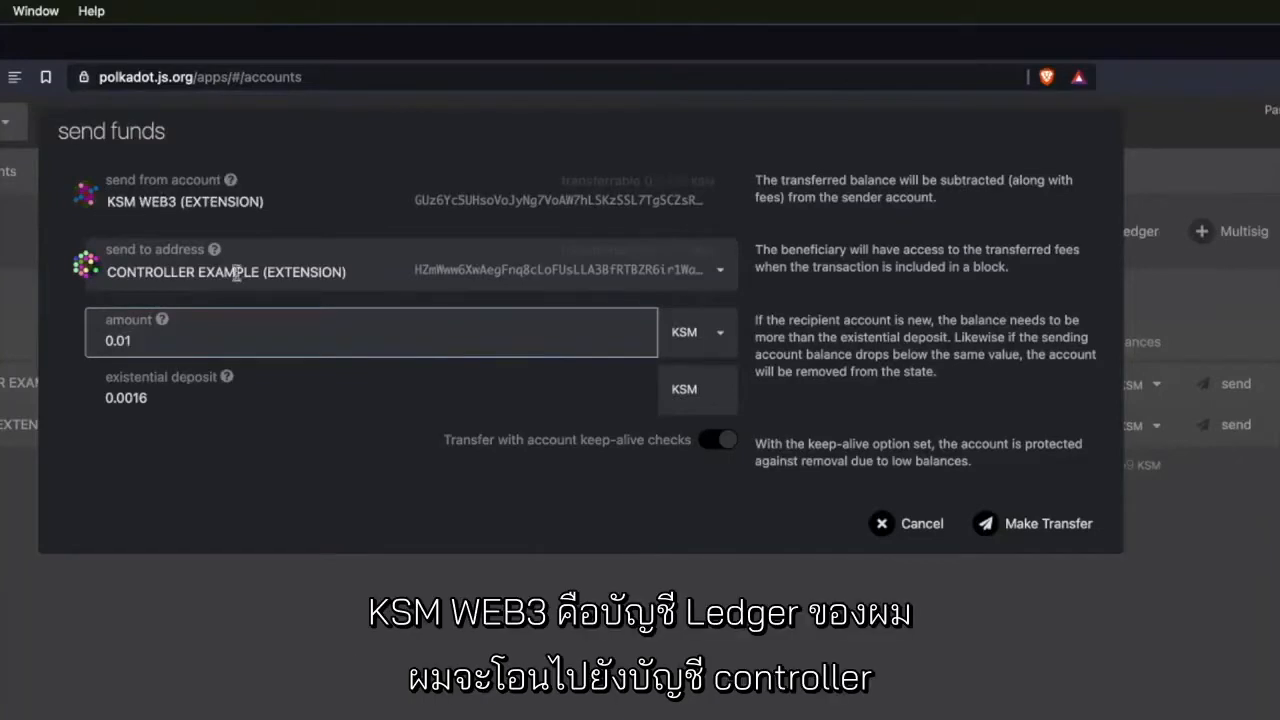
click(1068, 521)
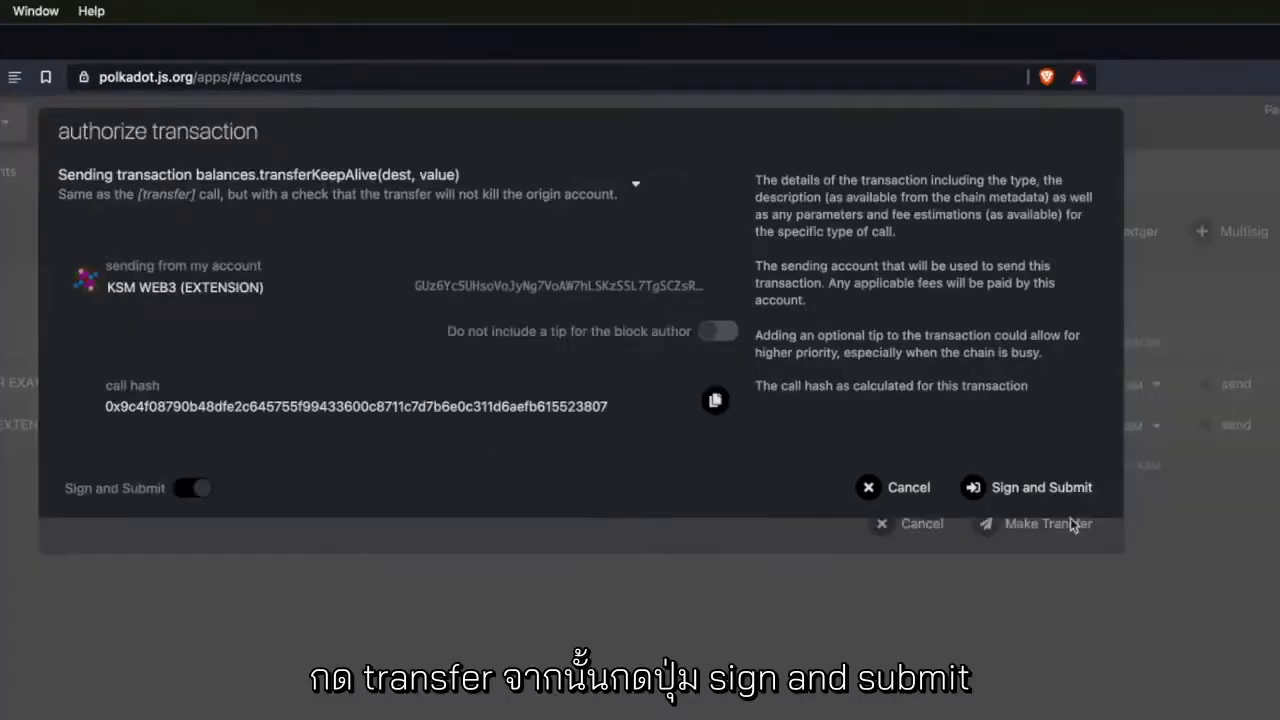
click(1049, 497)
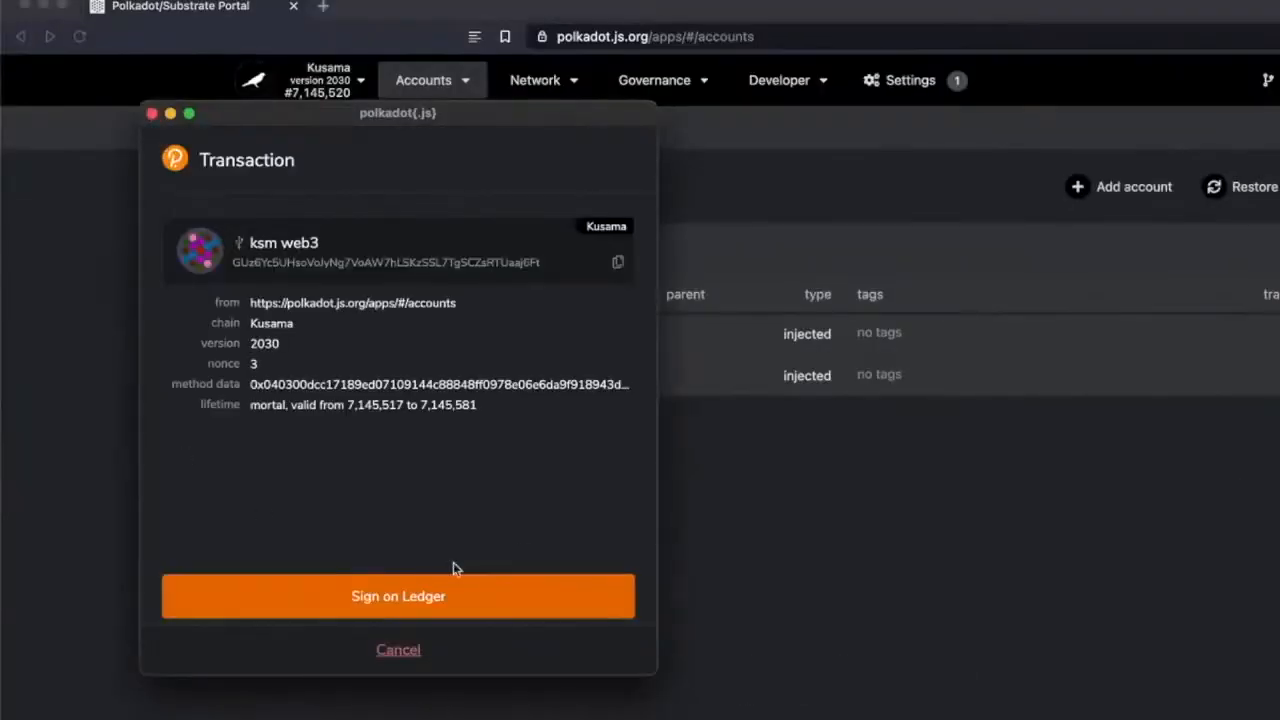
click(516, 600)
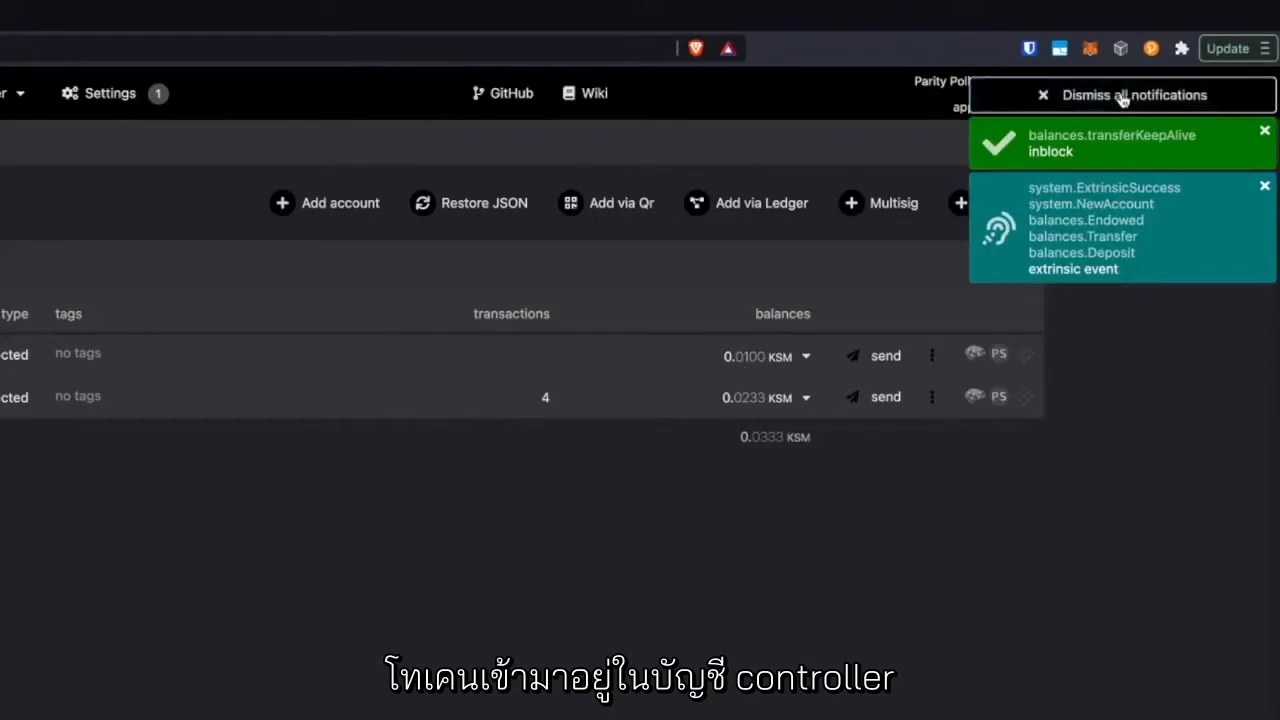
click(1120, 94)
Step: Open the account actions of the Kusama network's staking section
mouse_move(333, 124)
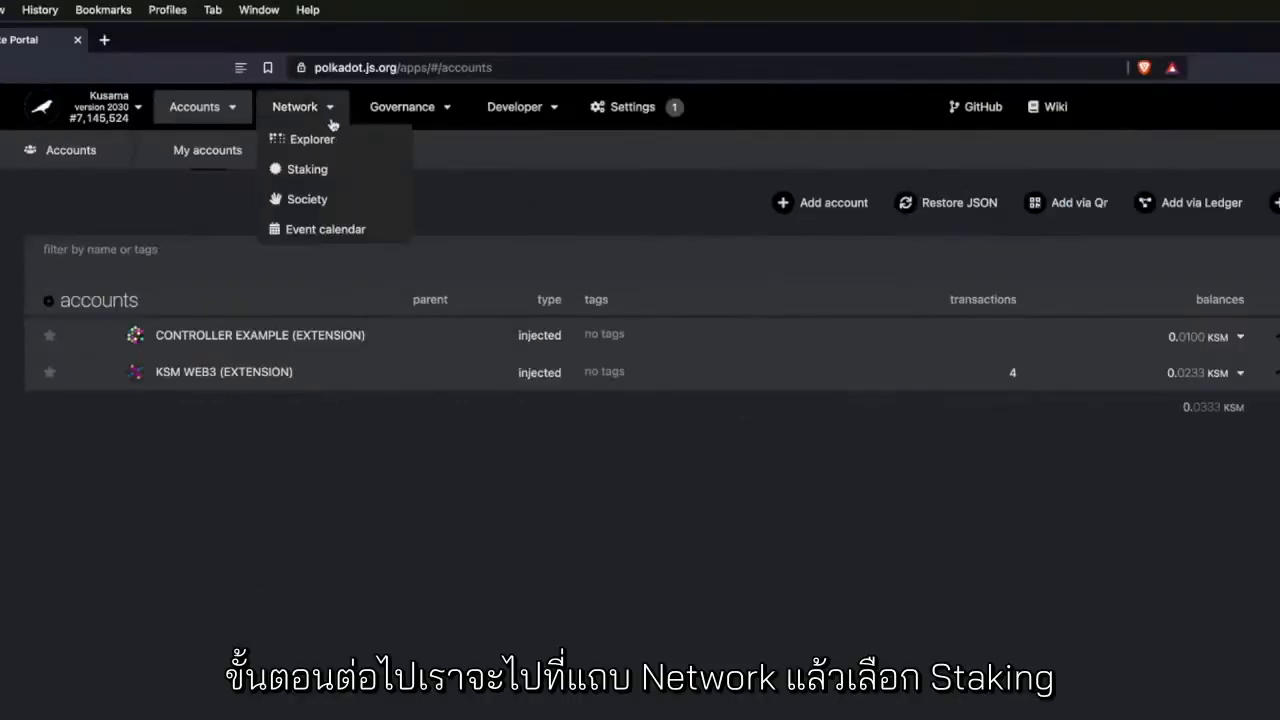
click(329, 172)
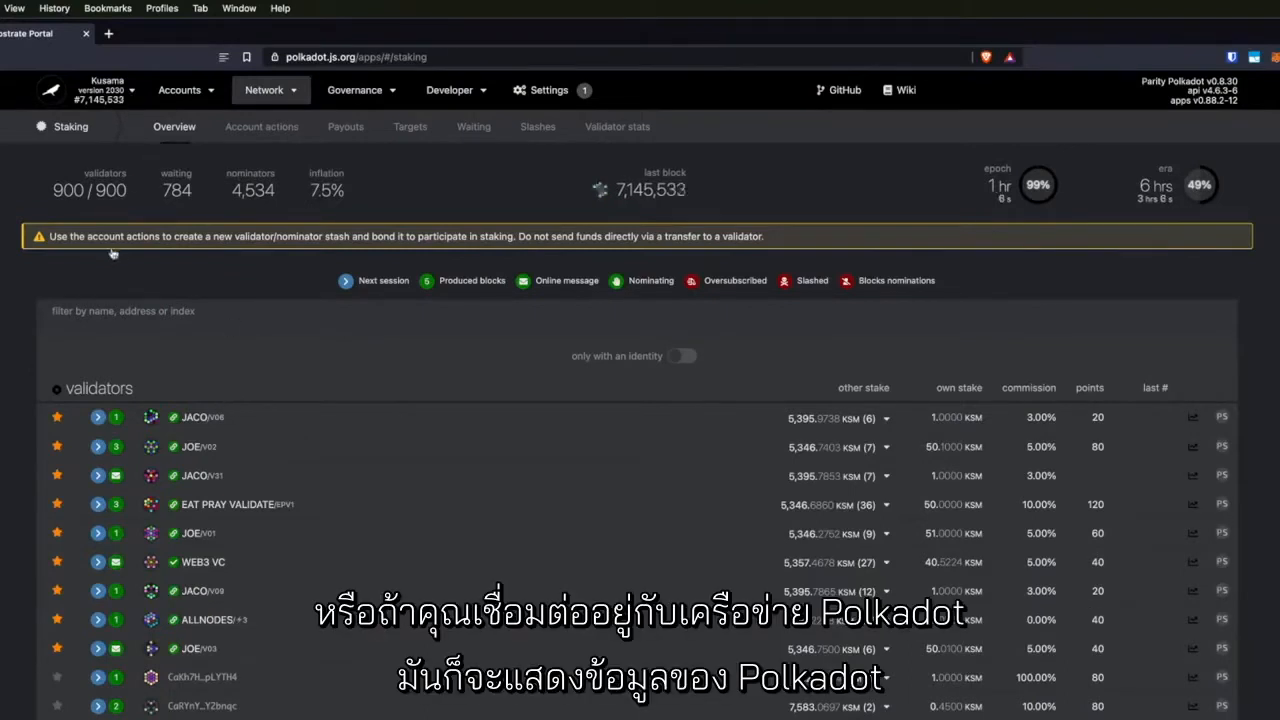
click(117, 100)
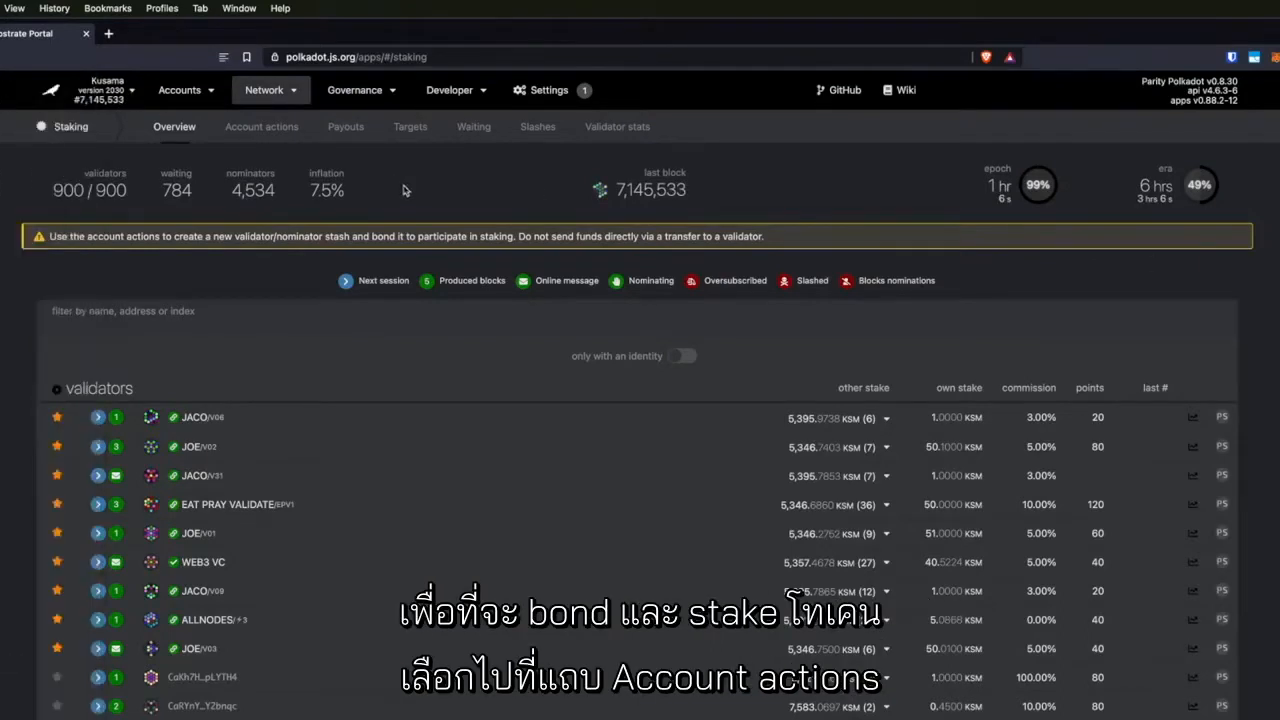
click(288, 130)
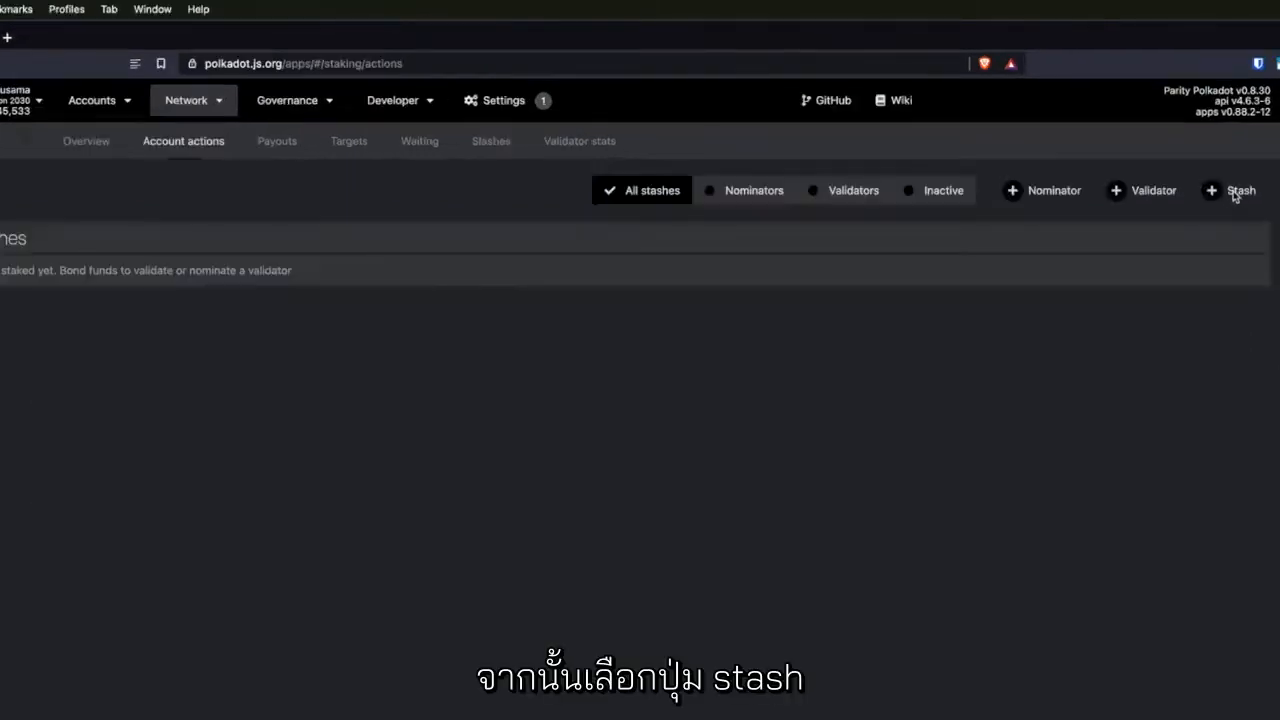
Step: Set up a new stash with KSM WEB3 as stash account, CONTROLLER EXAMPLE as controller and 0.02 KSM bonded
click(1237, 192)
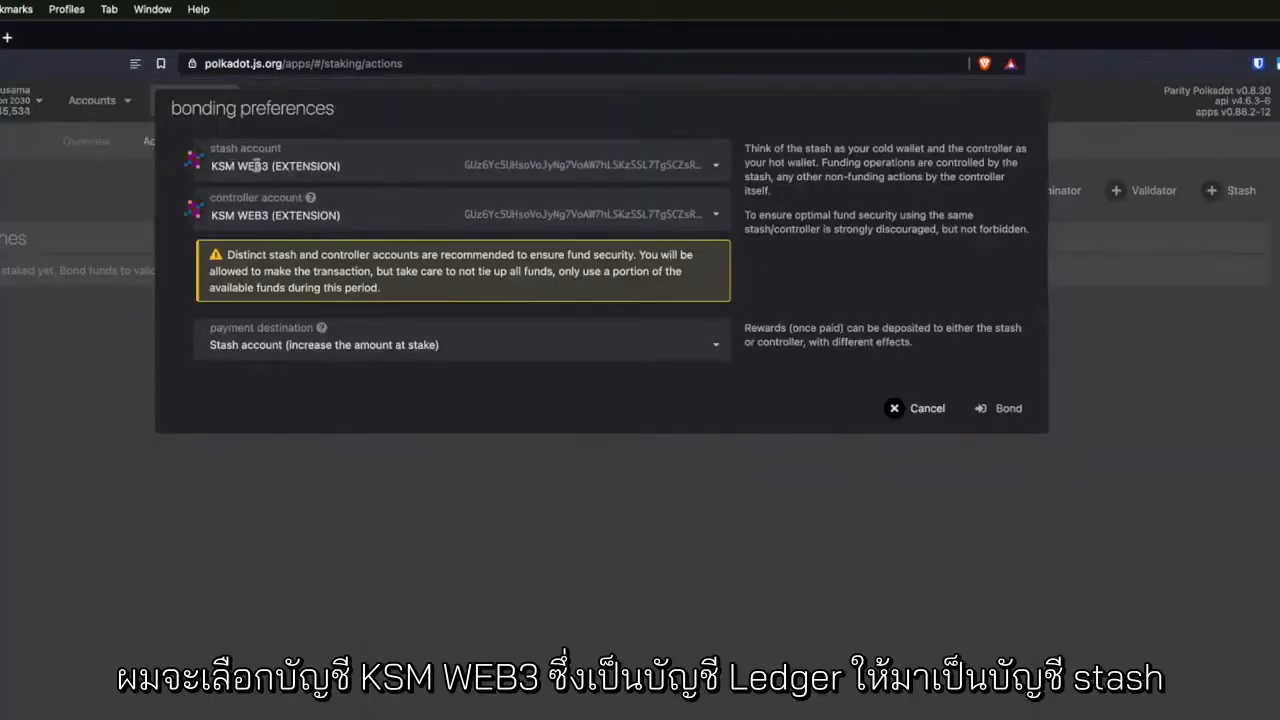
click(358, 212)
click(317, 278)
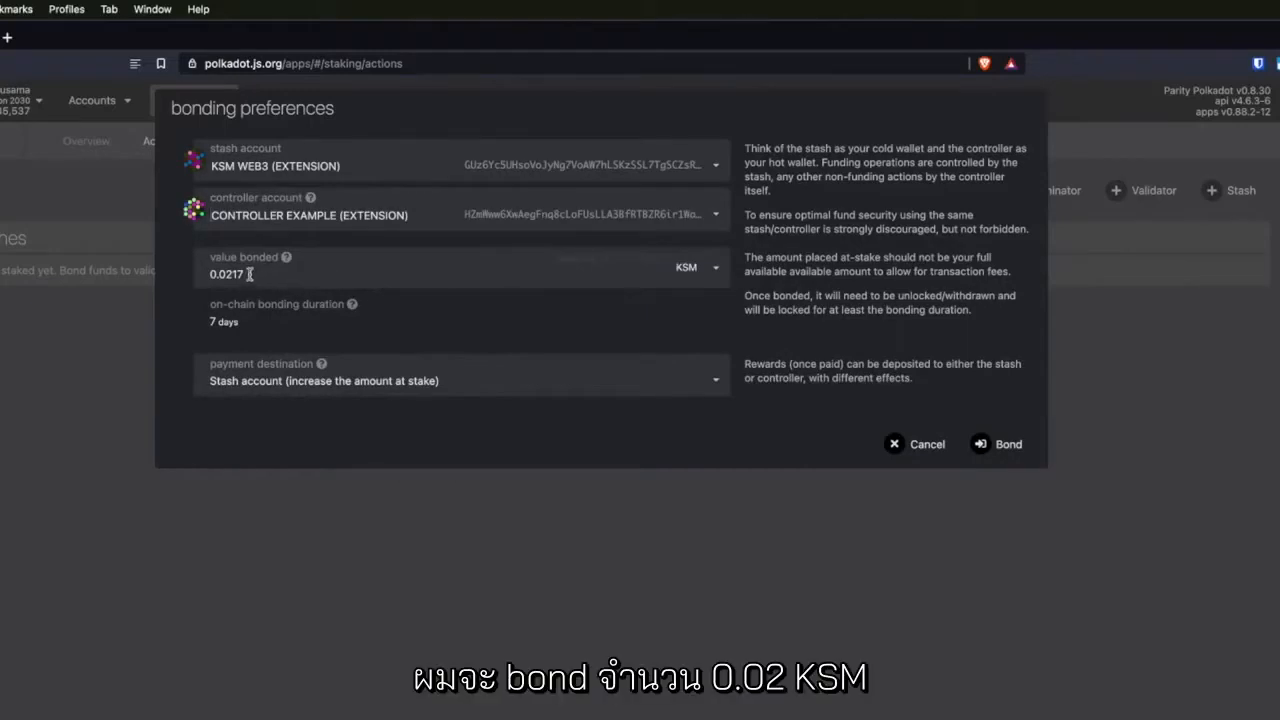
click(261, 274)
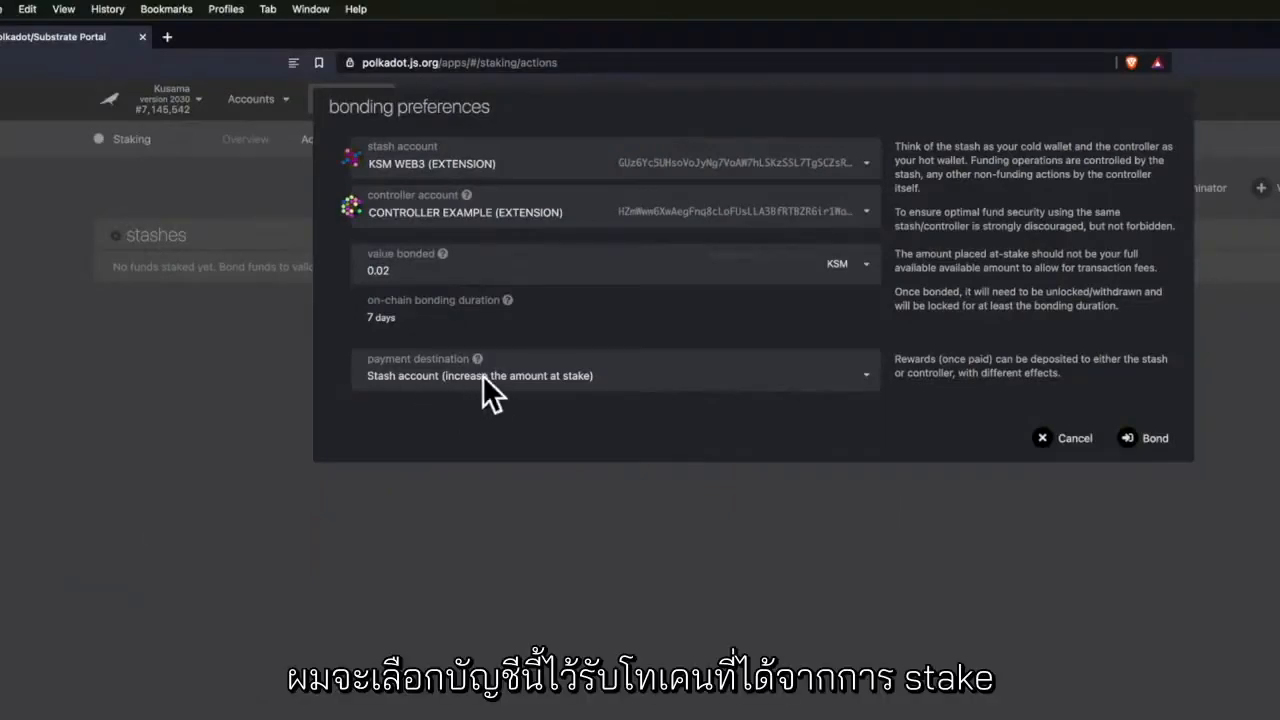
Step: Submit the bond transaction from KSM WEB3 and sign it on the Ledger
click(1153, 442)
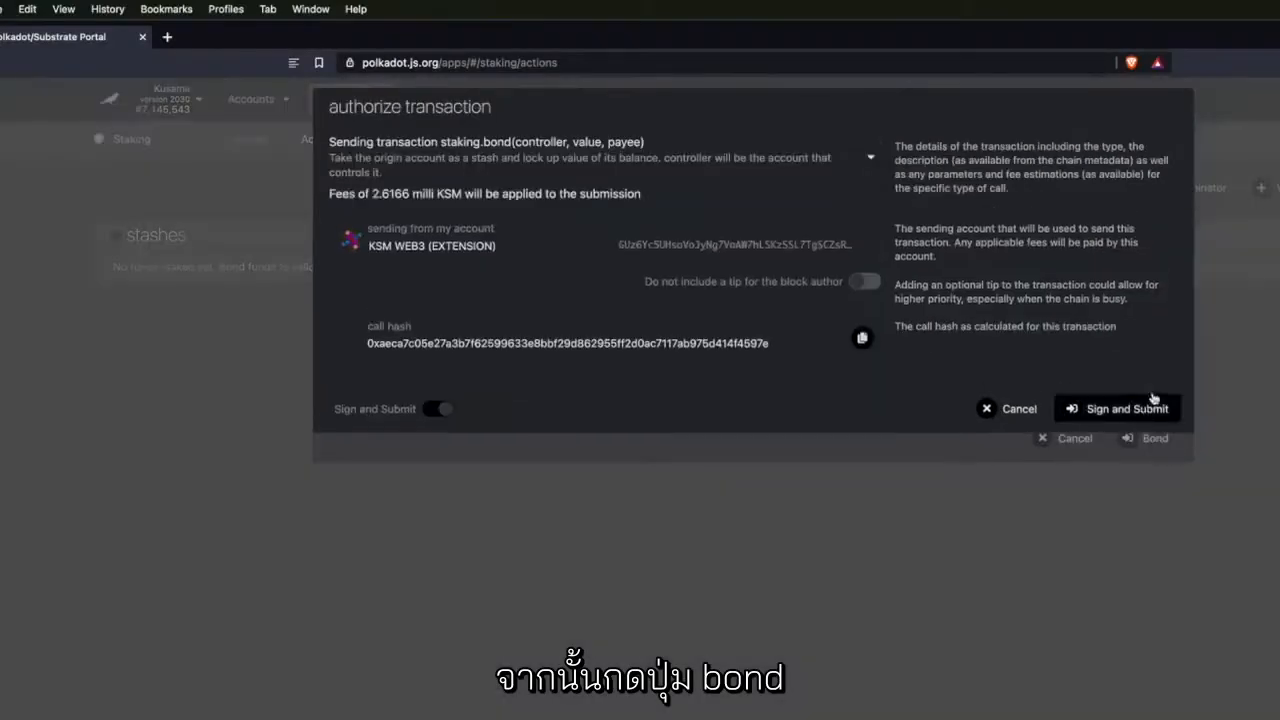
click(1150, 410)
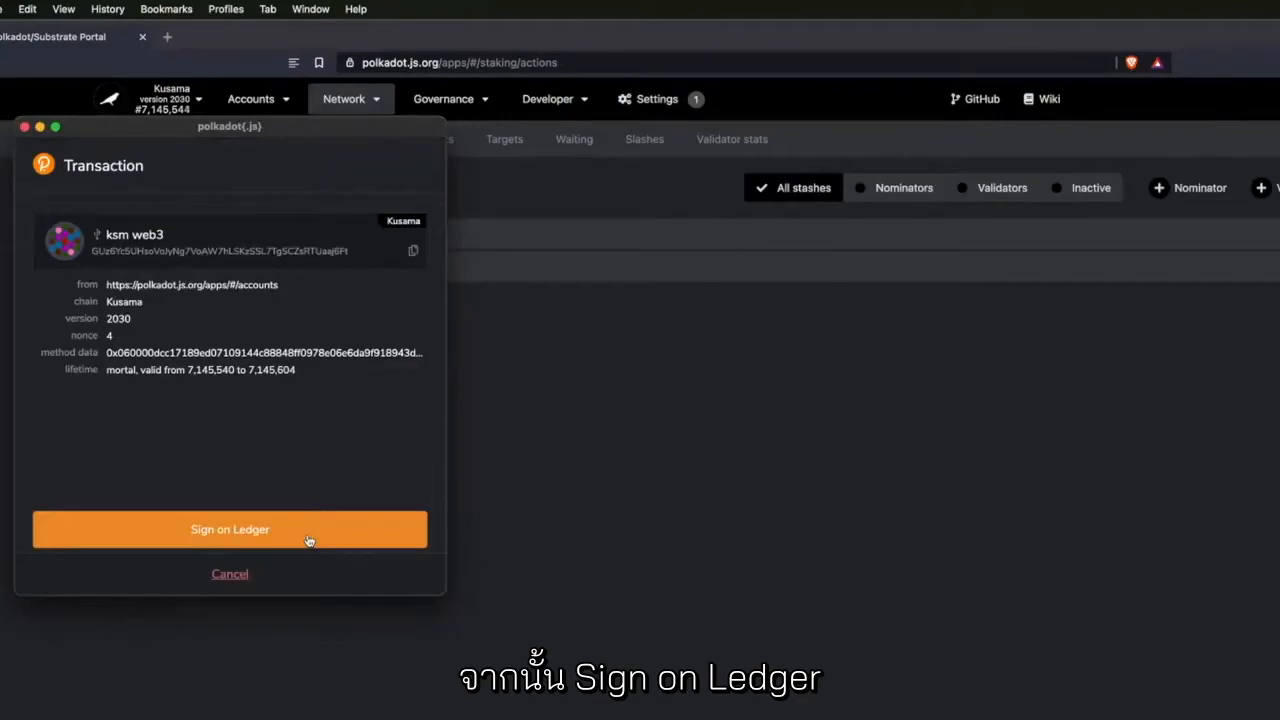
click(309, 540)
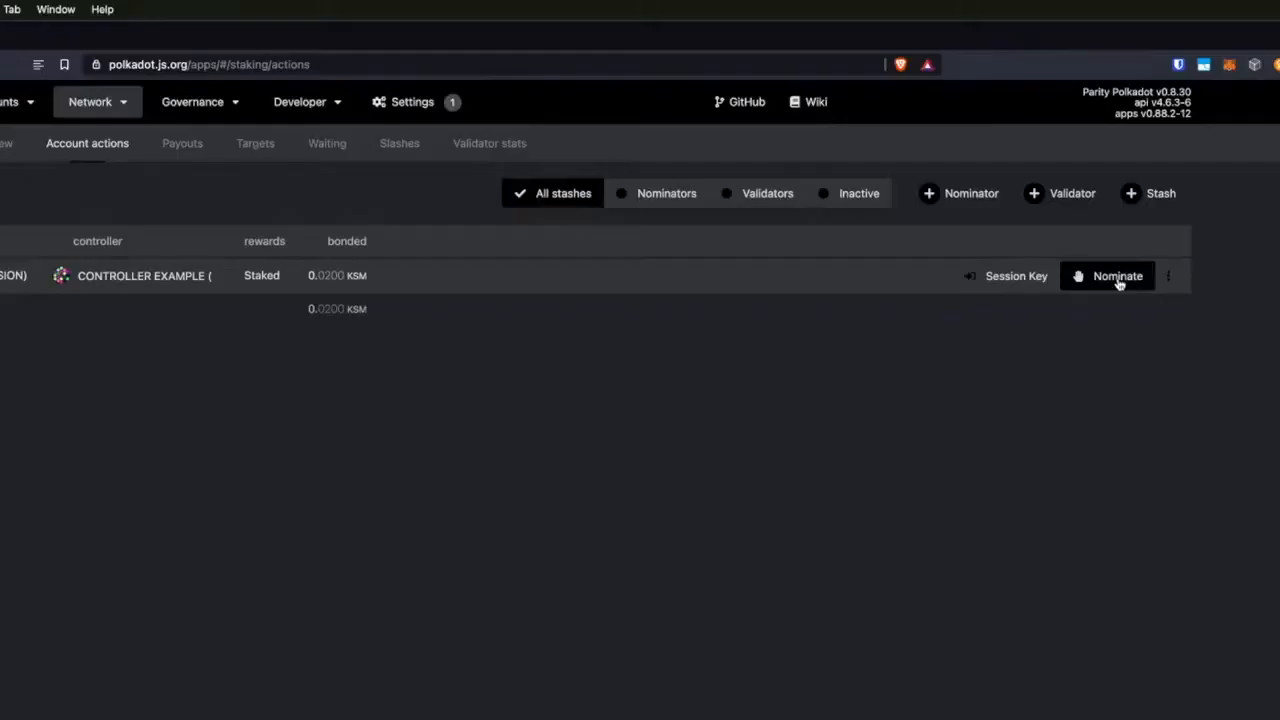
Step: Choose the validators JACO/V31, JACO/V09 and JOE/V03 as nominees for the KSM WEB3 stash and bring the nomination to authorization
click(1117, 279)
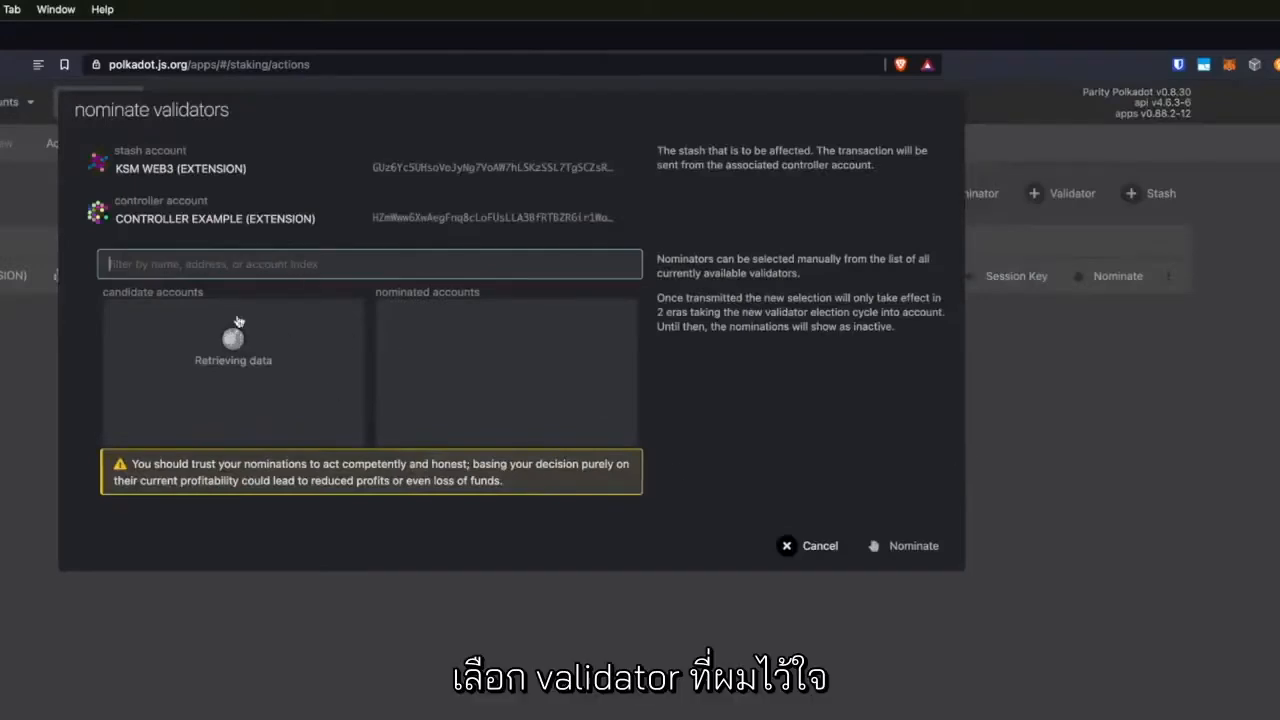
scroll(226, 377, down, 1)
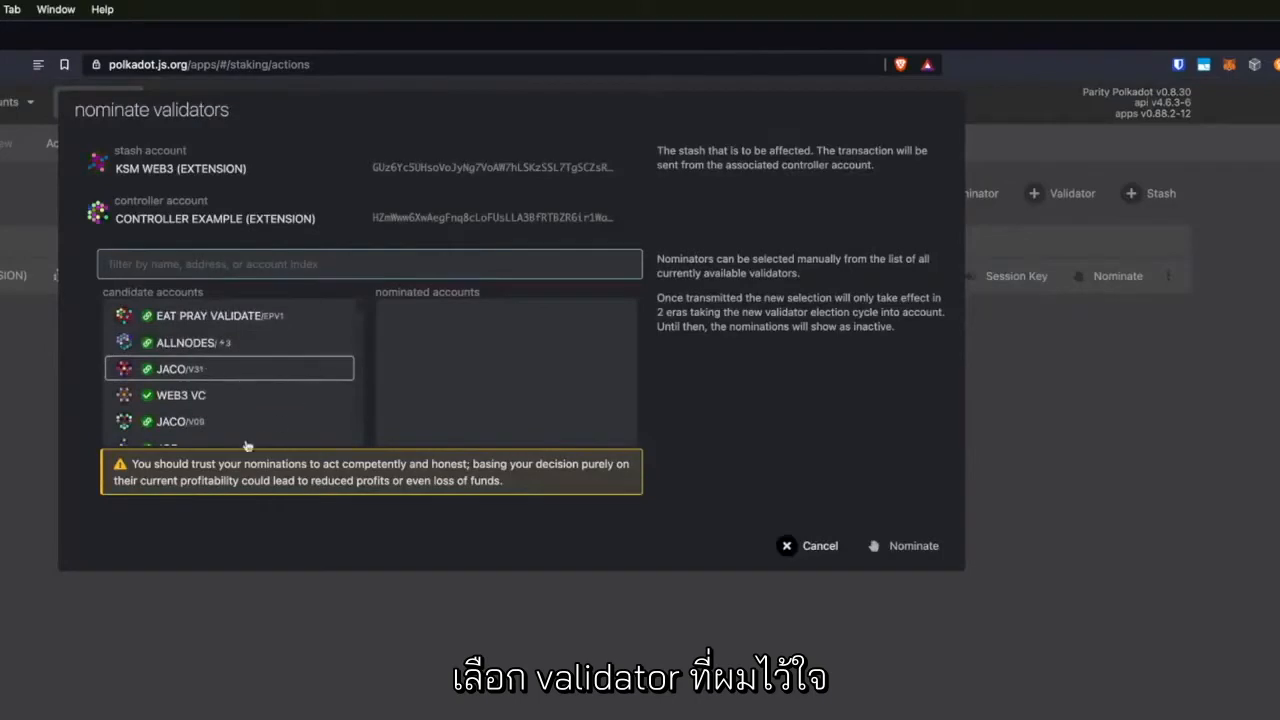
click(213, 370)
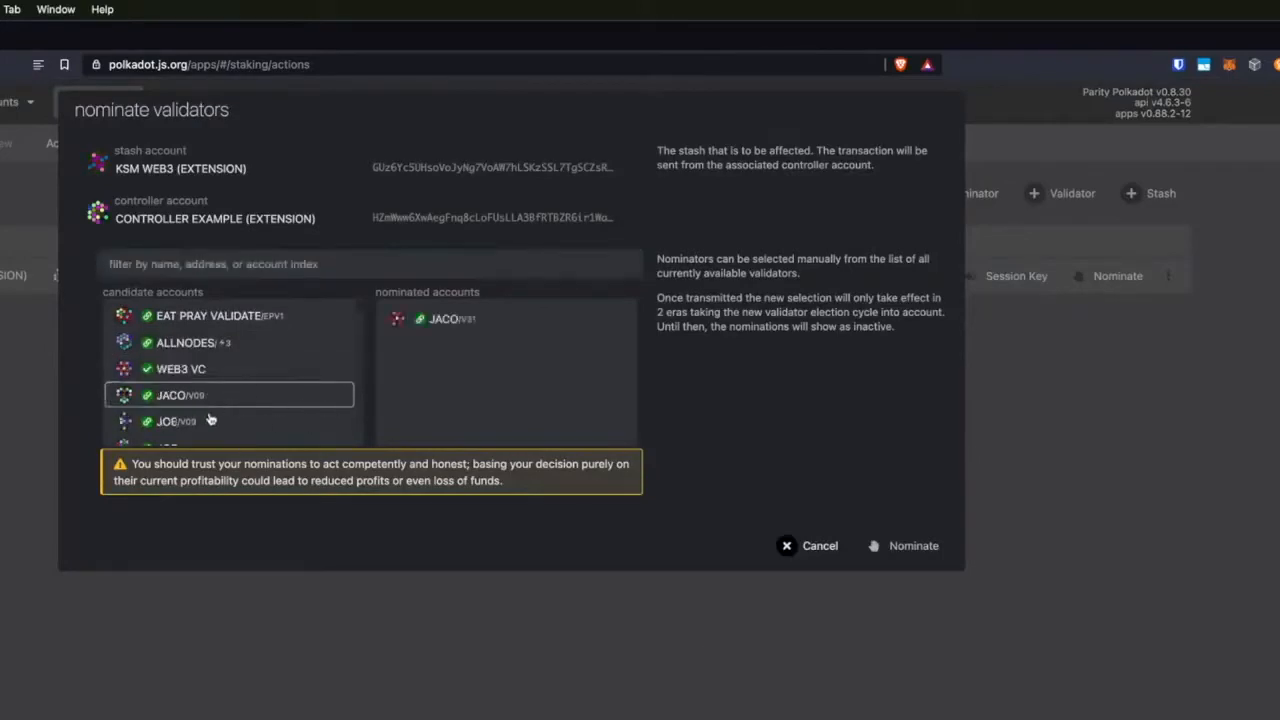
click(216, 406)
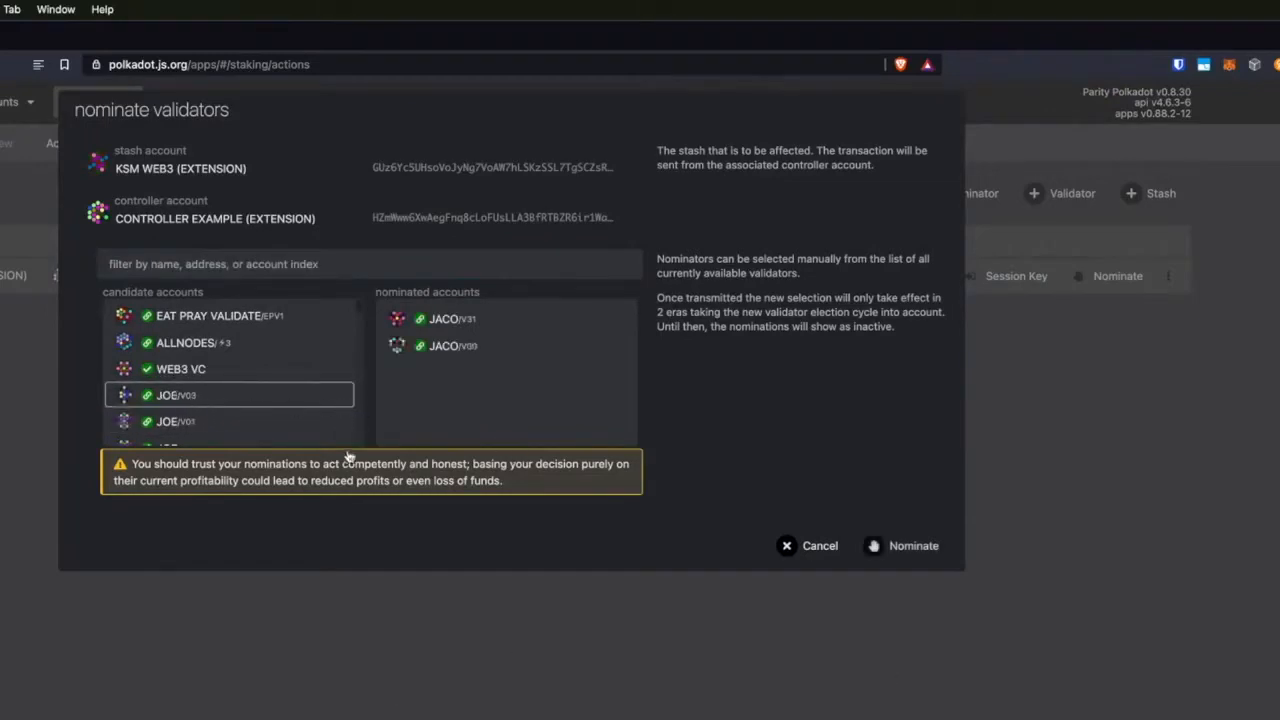
click(195, 400)
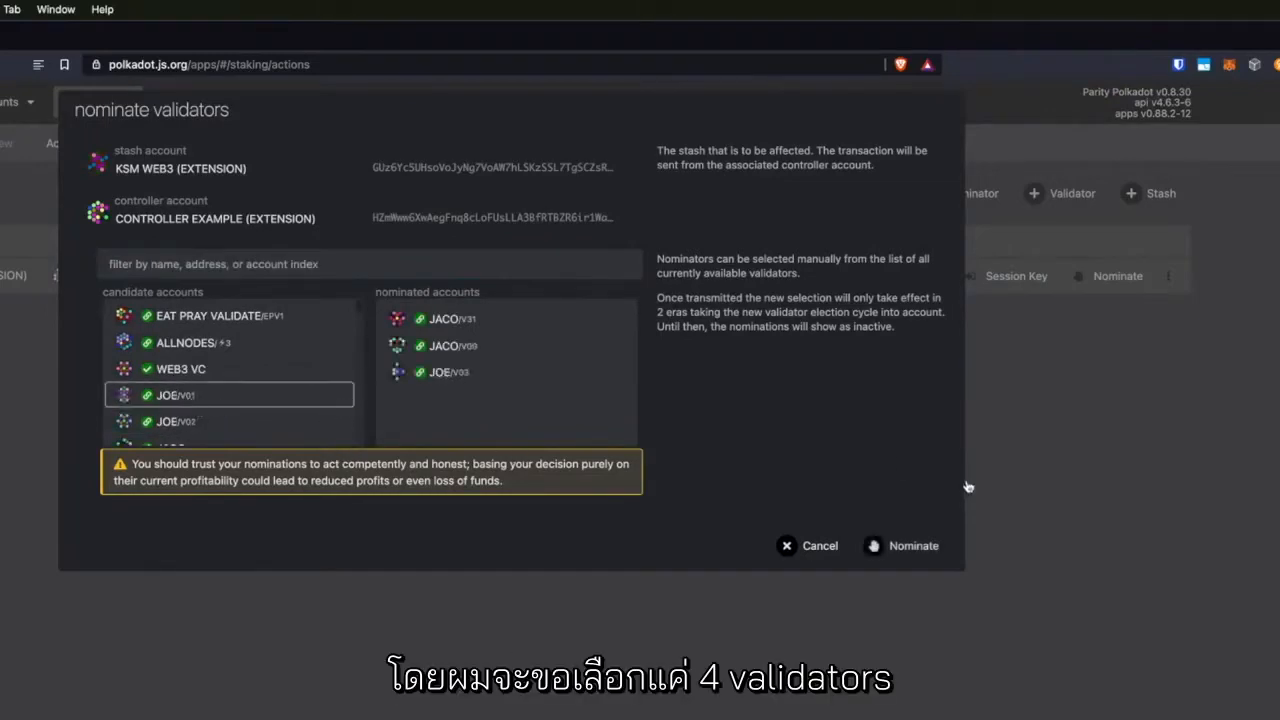
click(913, 548)
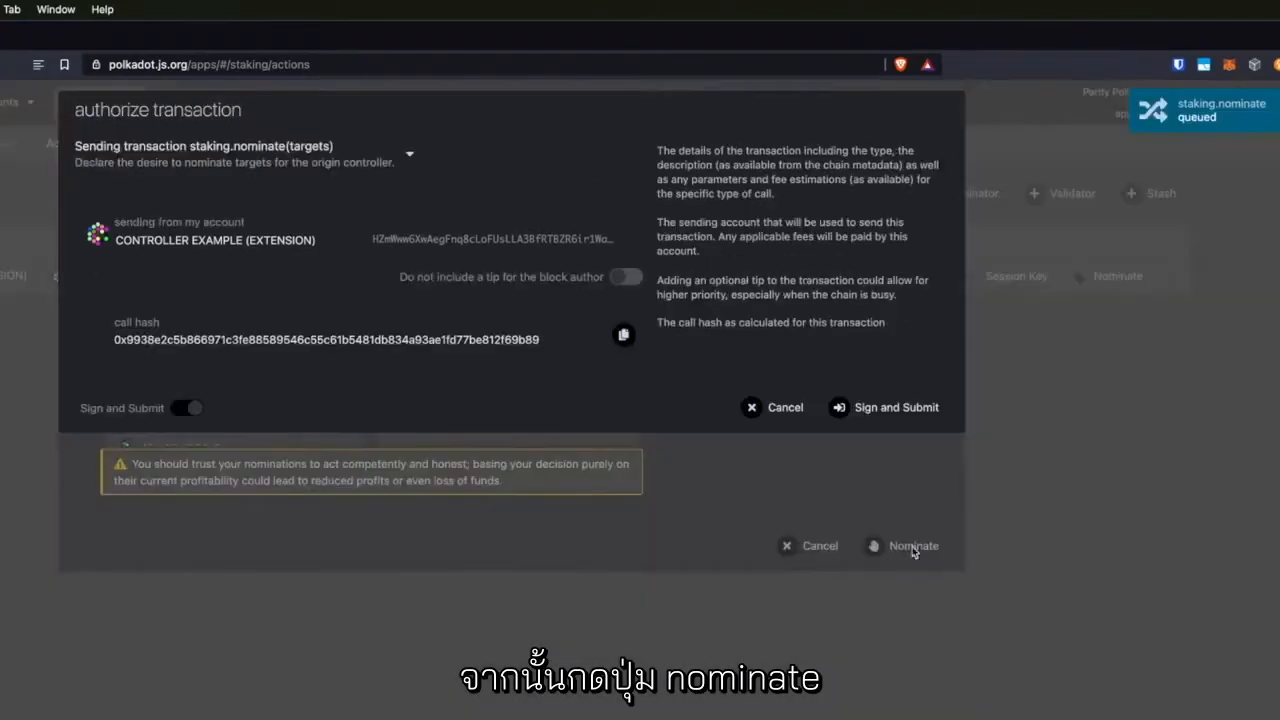
Step: Submit the nomination from CONTROLLER EXAMPLE, sign it with the account password, and expand the stash's waiting nominations
click(868, 408)
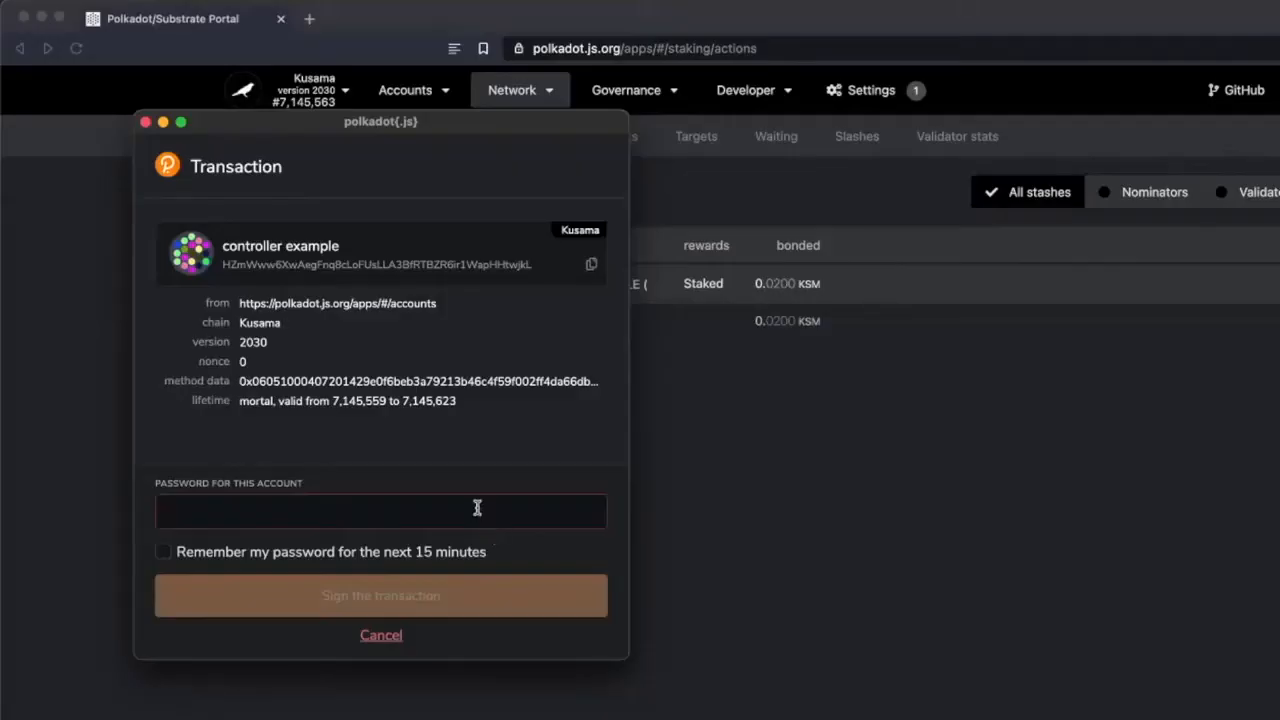
text(•••)
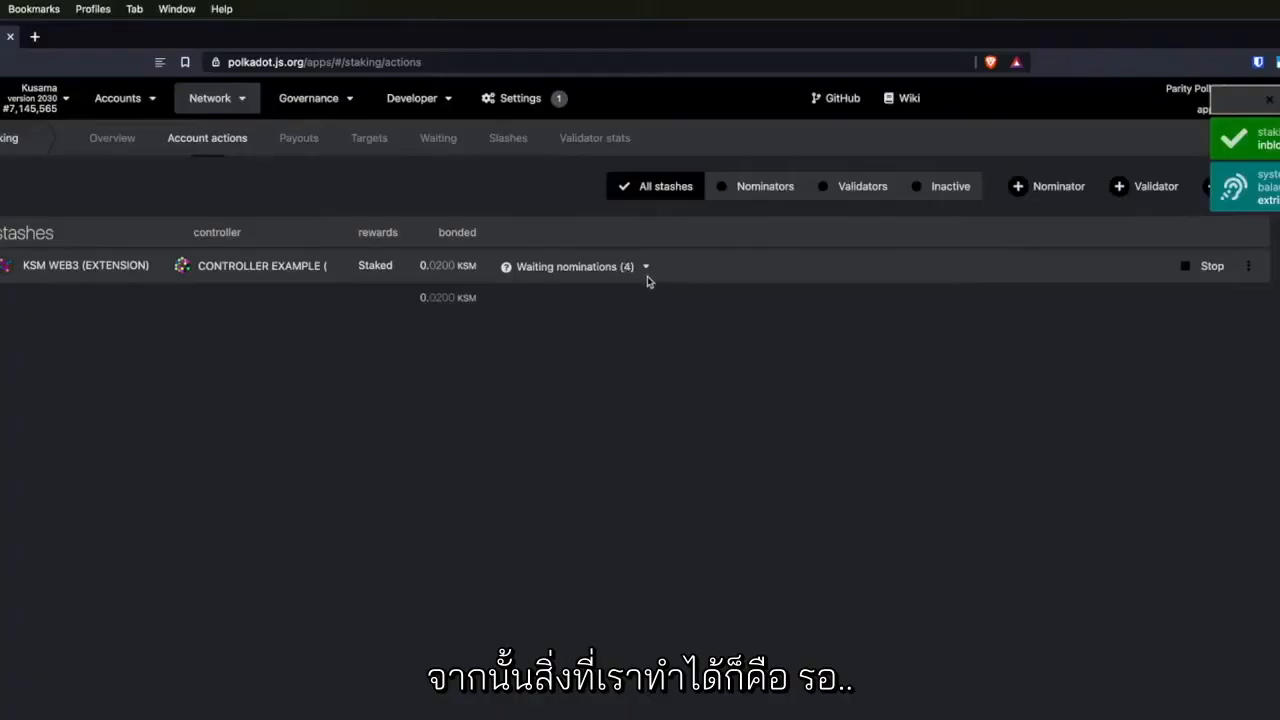
click(645, 267)
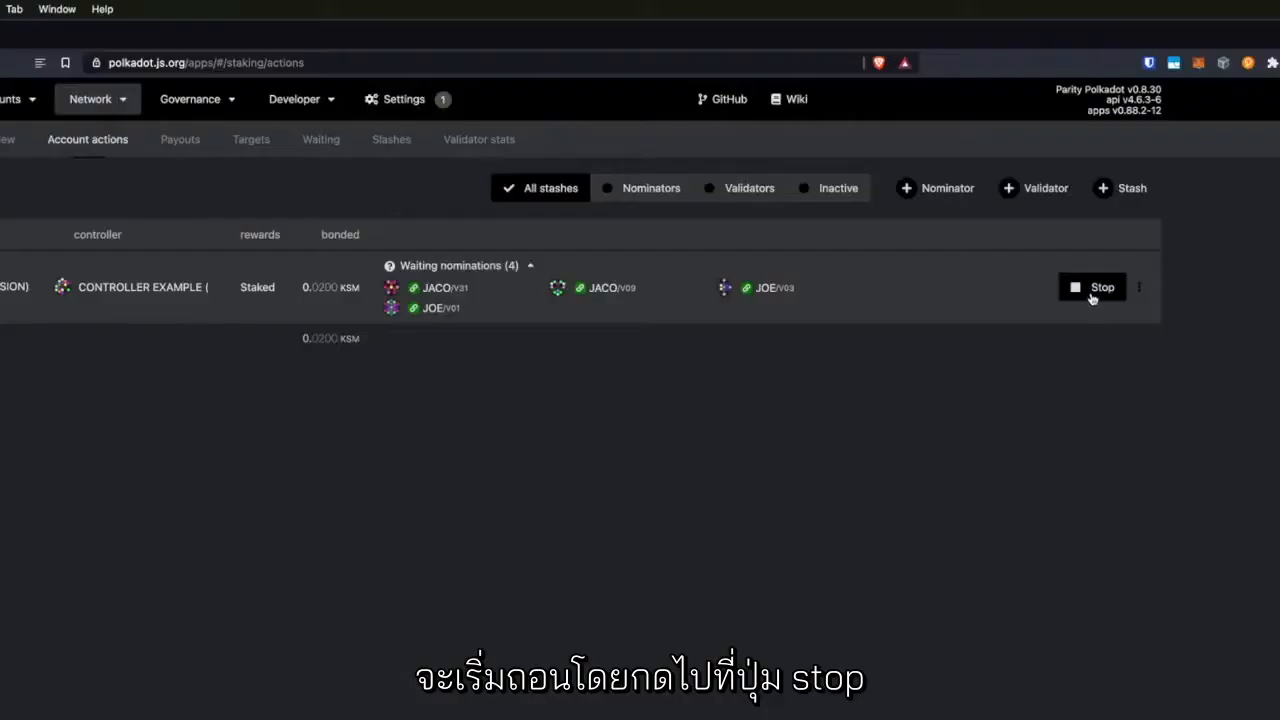
Step: Stop nominating with the KSM WEB3 stash, then submit and sign the staking.chill transaction from CONTROLLER EXAMPLE
click(1093, 292)
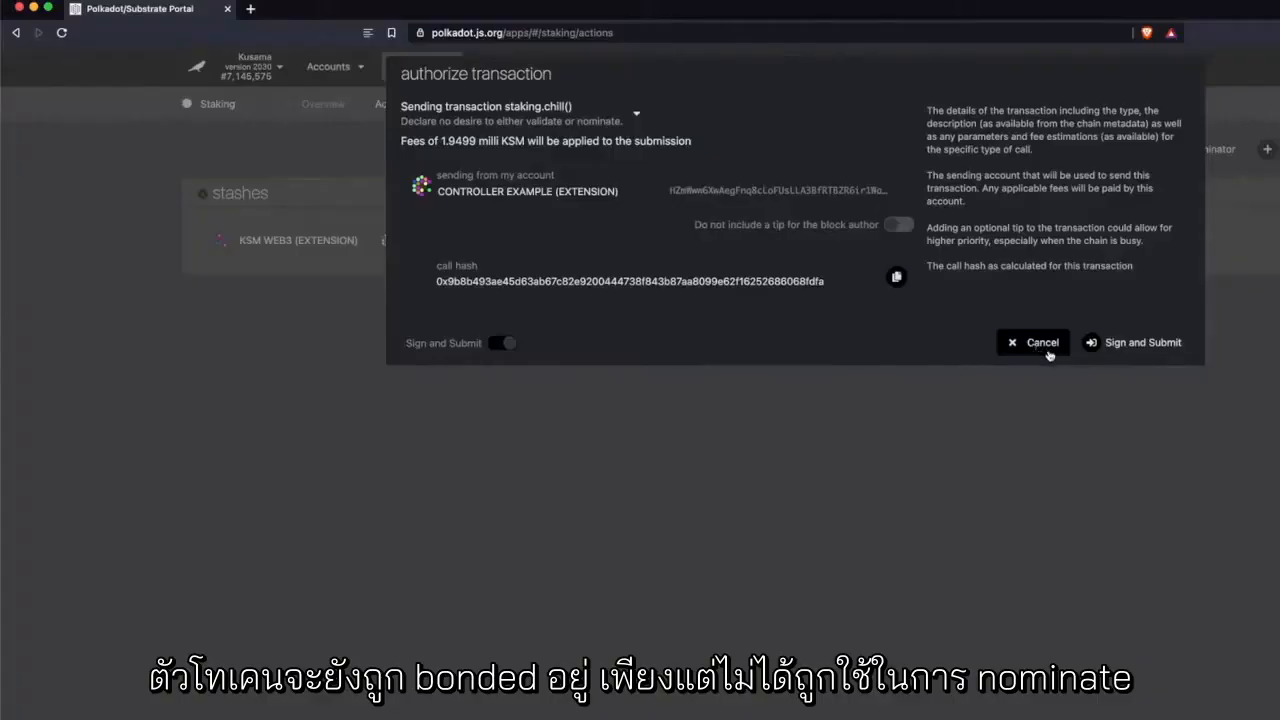
click(1134, 343)
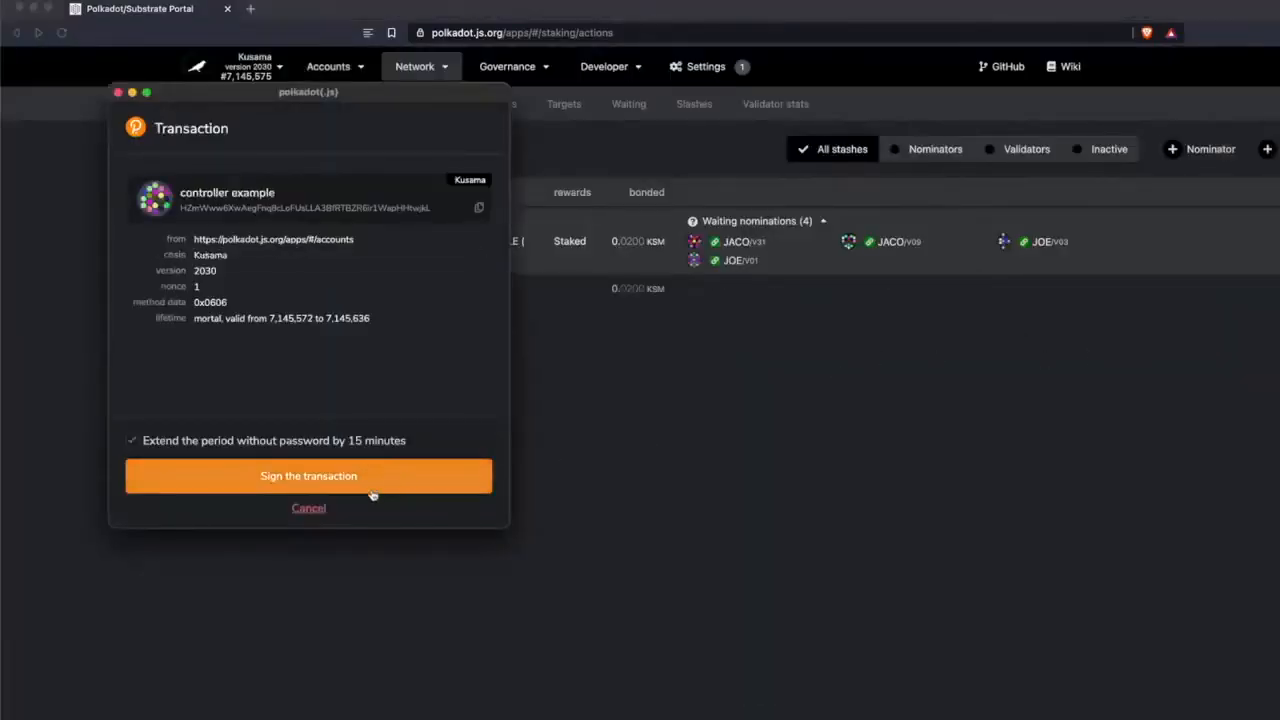
click(313, 483)
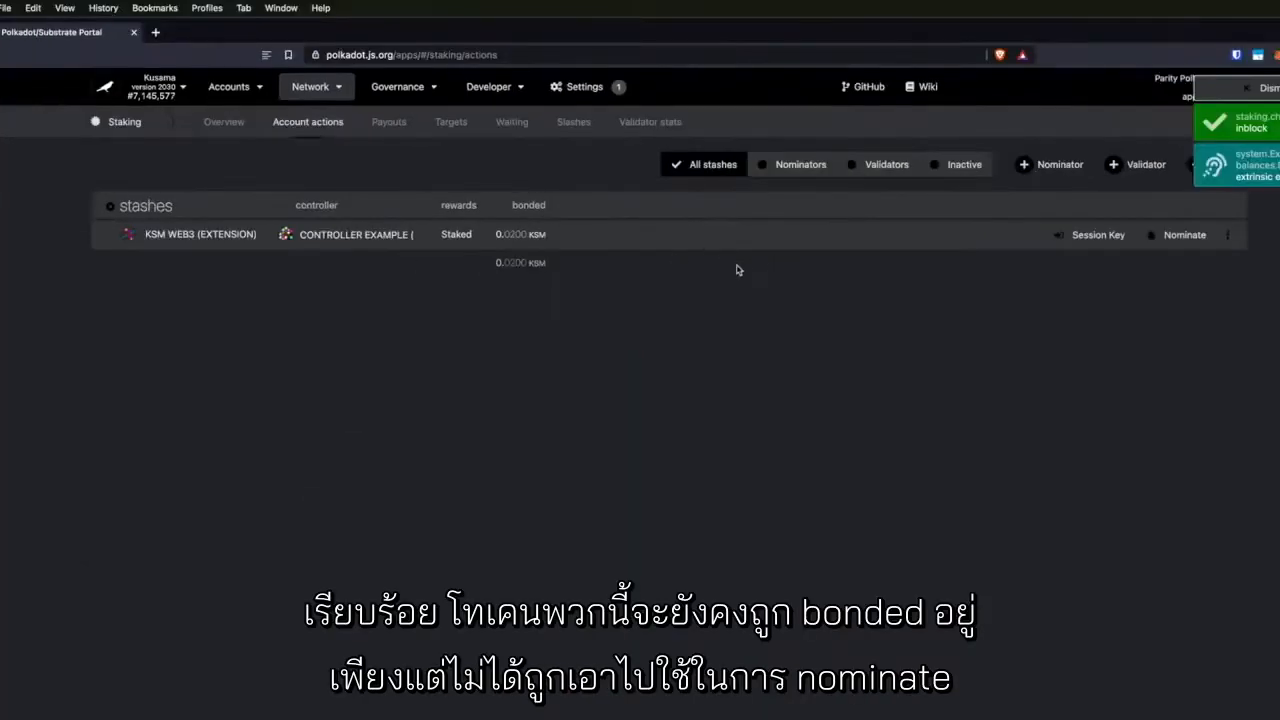
Step: Request unbonding of all 0.02 KSM bonded in the KSM WEB3 stash and bring the transaction to authorization
click(1228, 236)
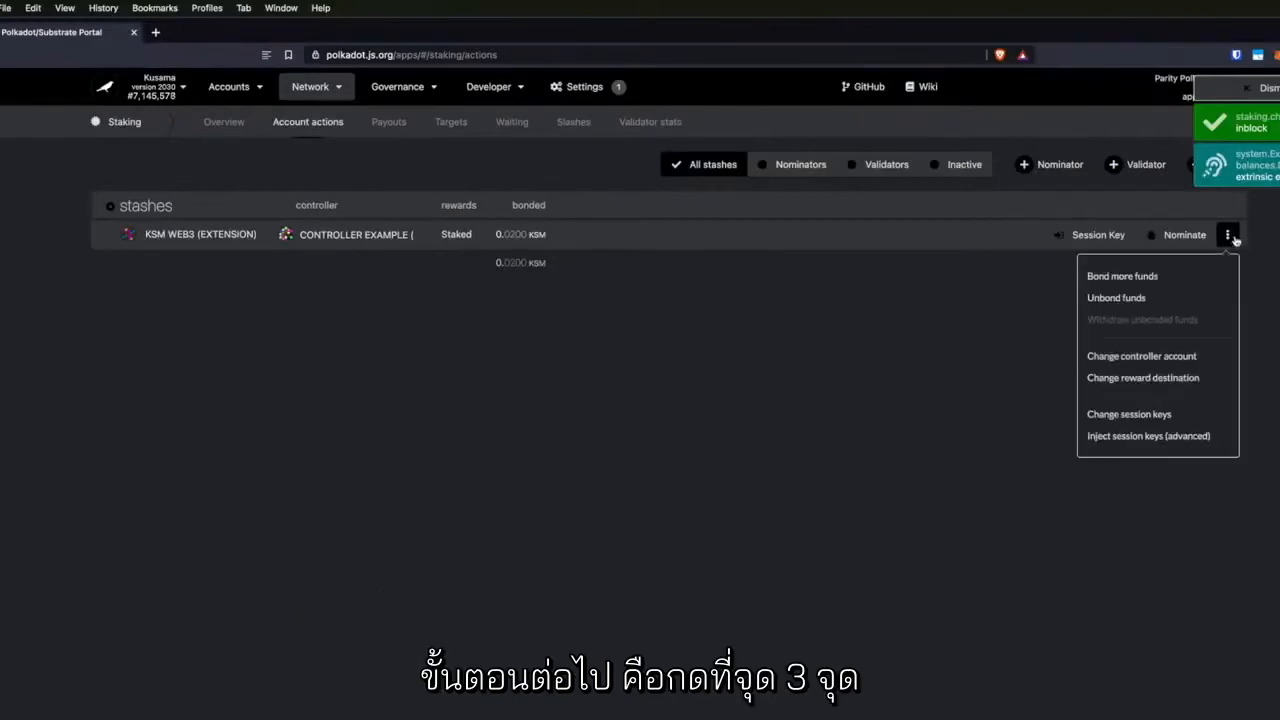
click(1121, 299)
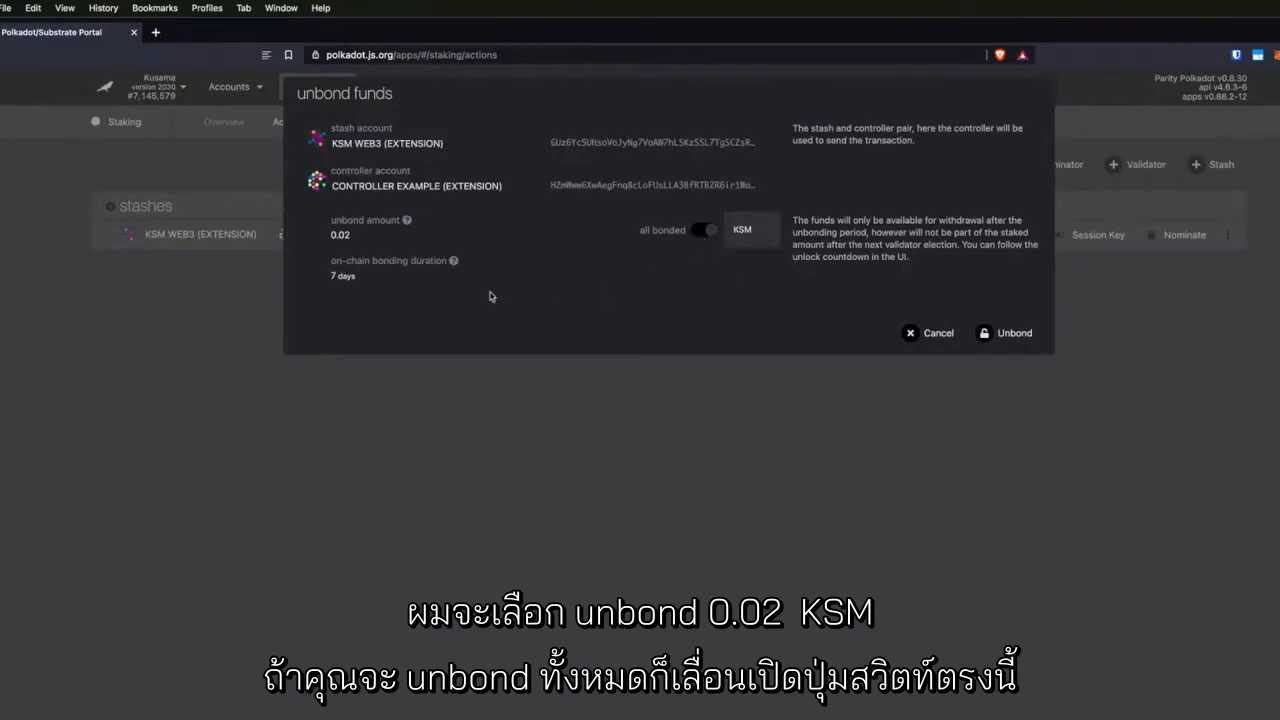
click(1015, 334)
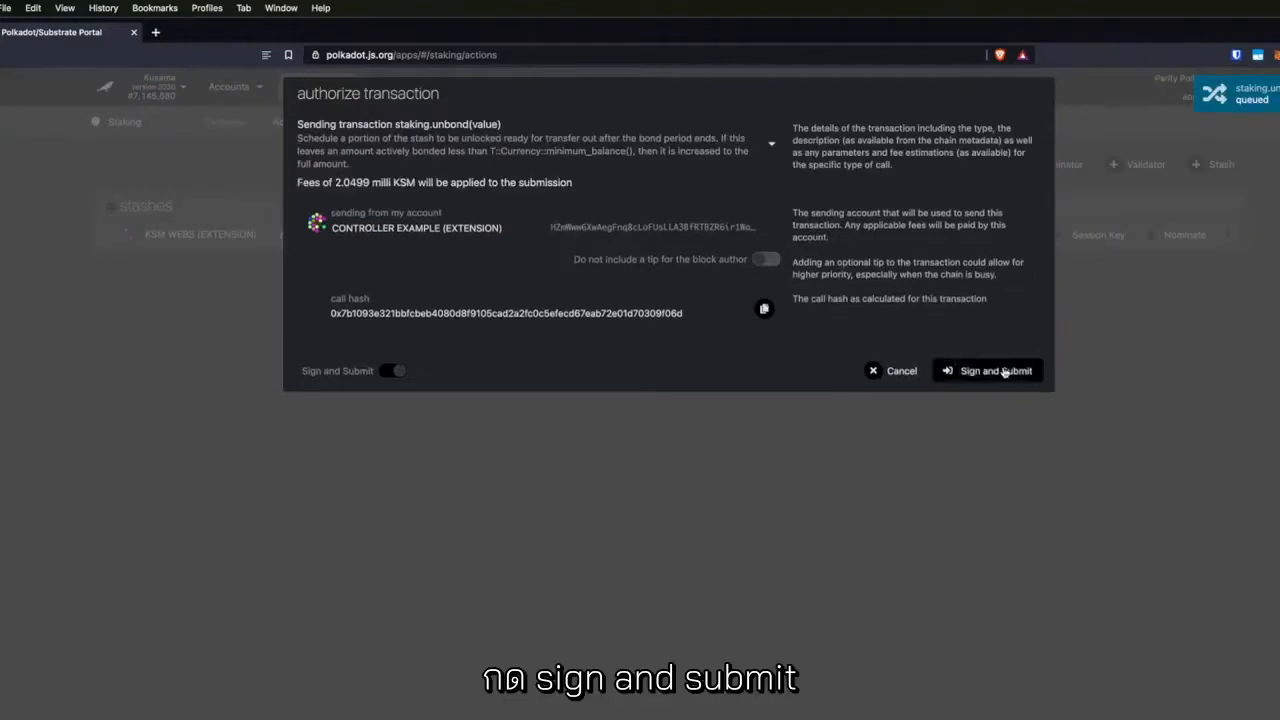
Step: Submit and sign the unbond transaction, extending the password-free period by 15 minutes, and check the stash's remaining unbonding time
click(1004, 372)
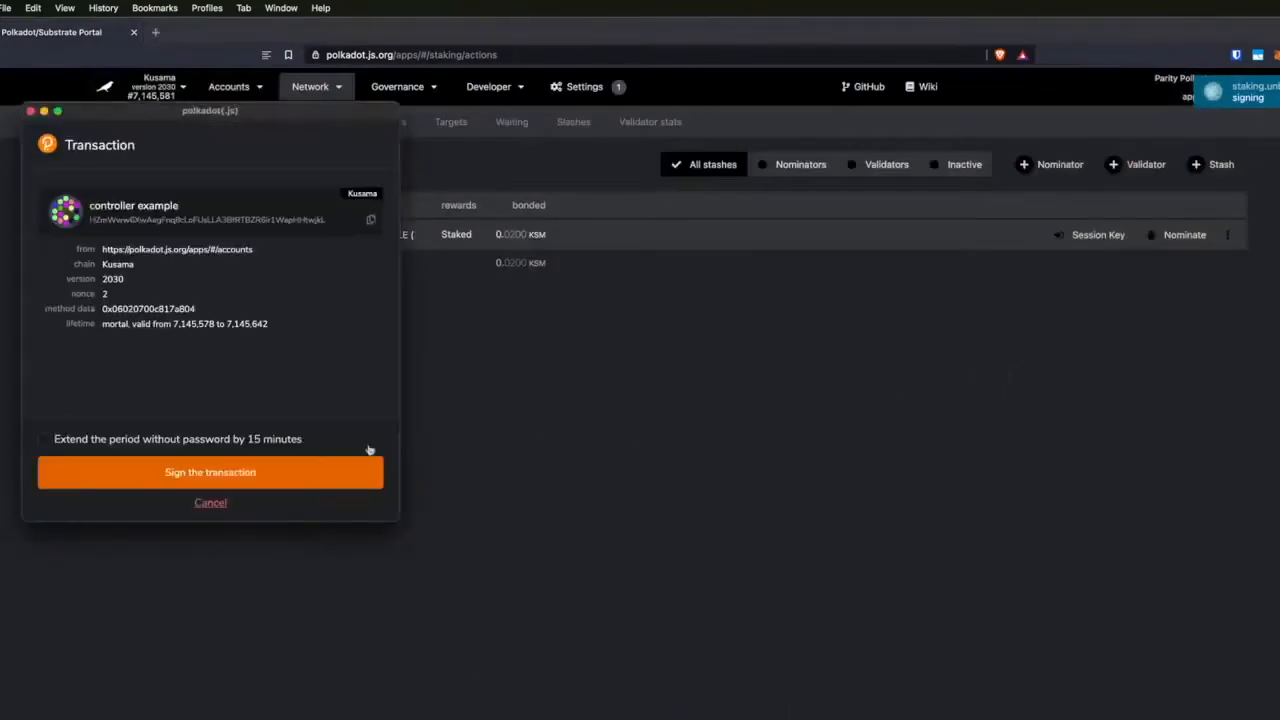
click(204, 445)
click(240, 477)
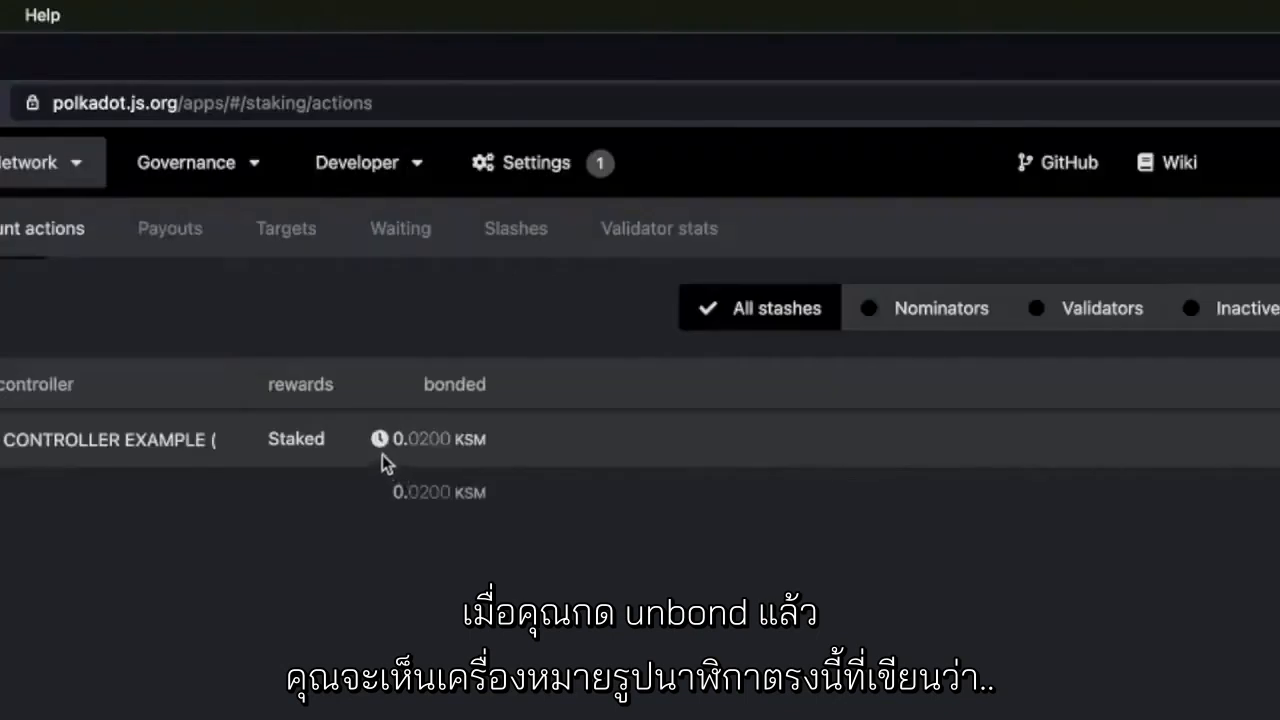
mouse_move(502, 238)
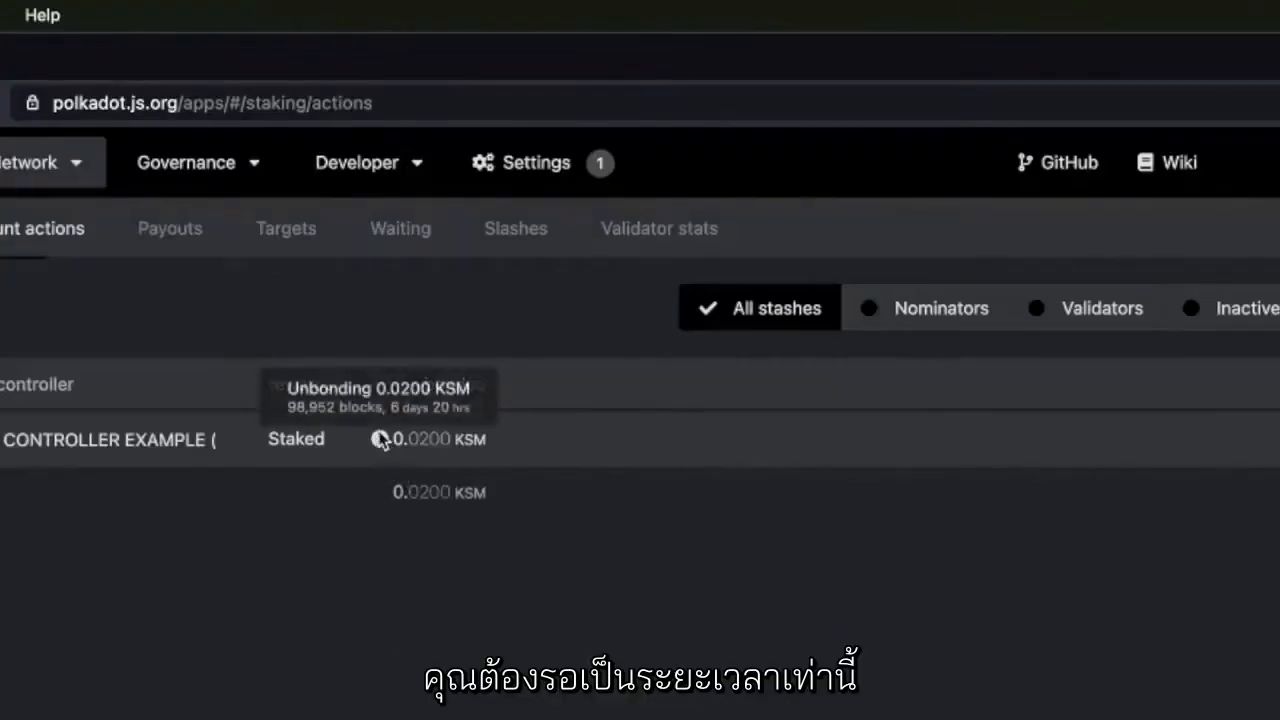
mouse_move(381, 440)
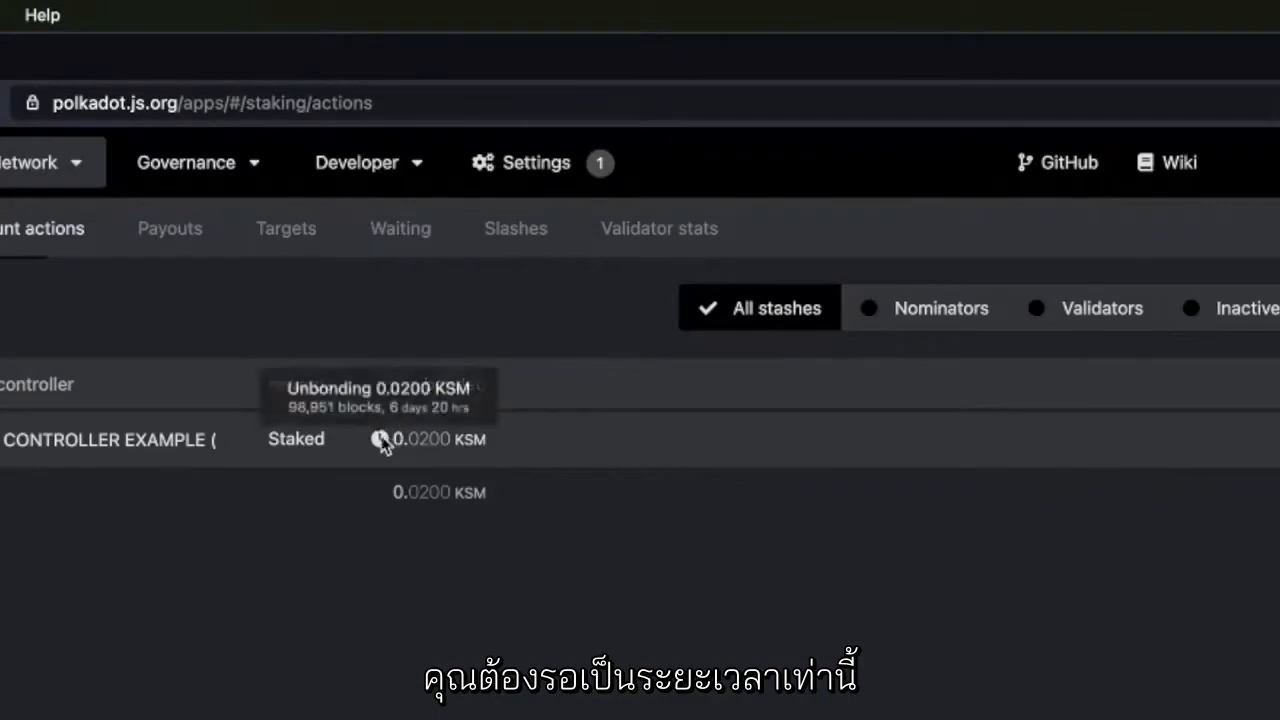